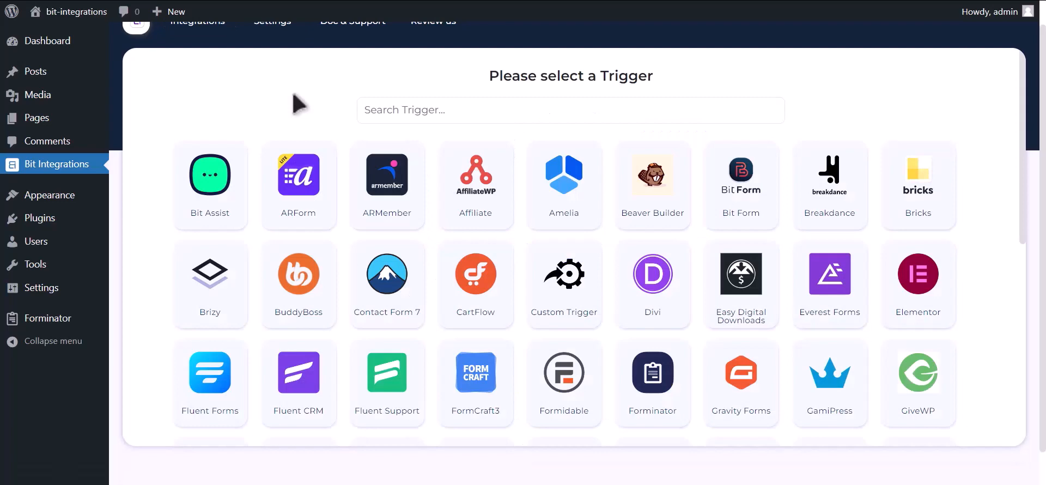
# Step: Pick Forminator as the trigger with its contact-us form, then proceed
pyautogui.click(378, 112)
pyautogui.write('for')
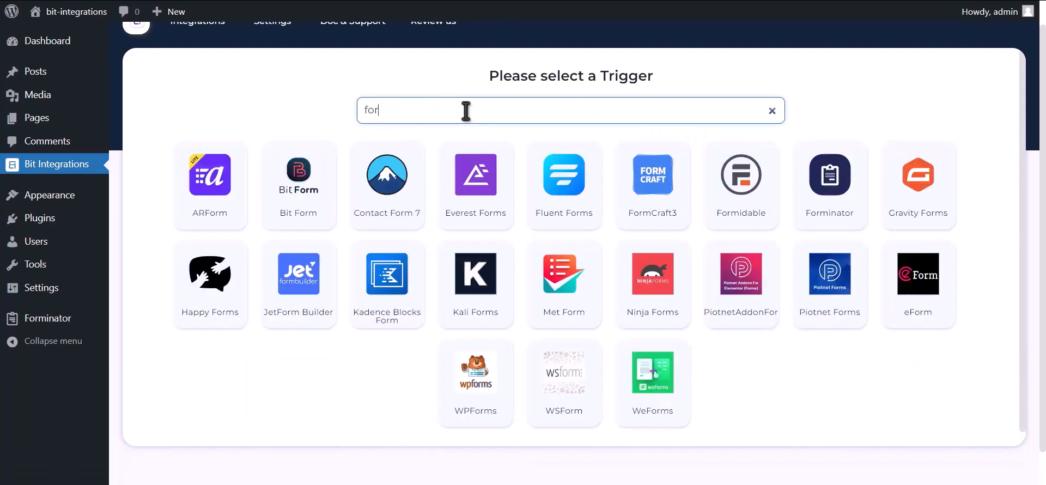
pyautogui.write('minator')
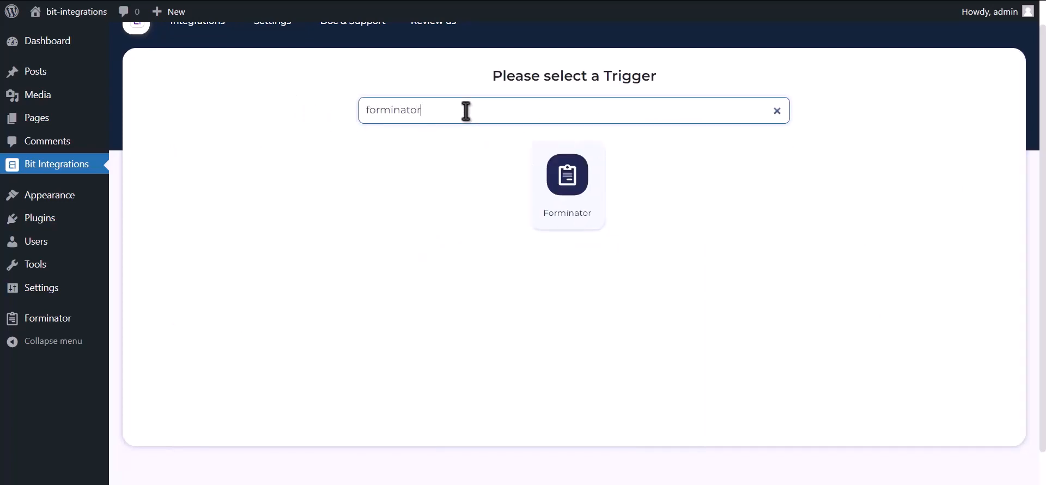
pyautogui.click(551, 186)
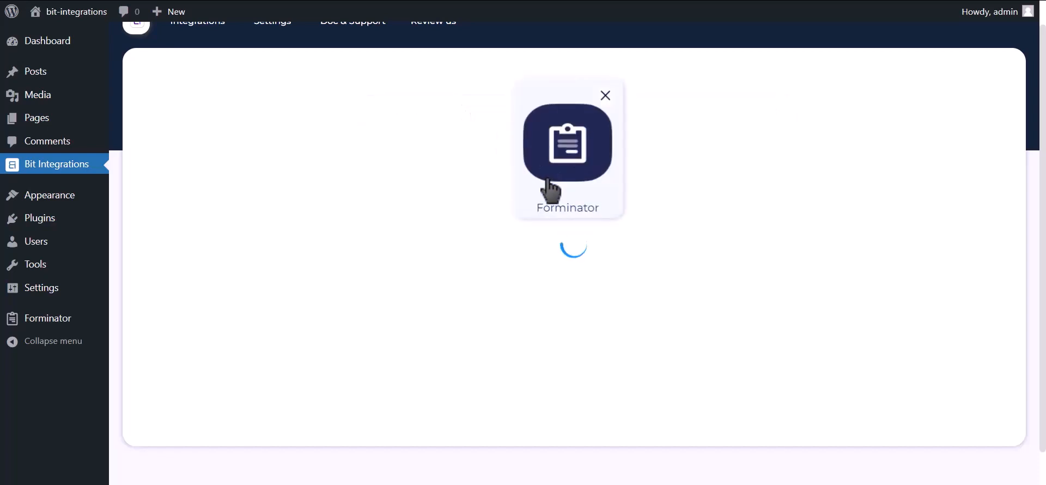
pyautogui.click(541, 281)
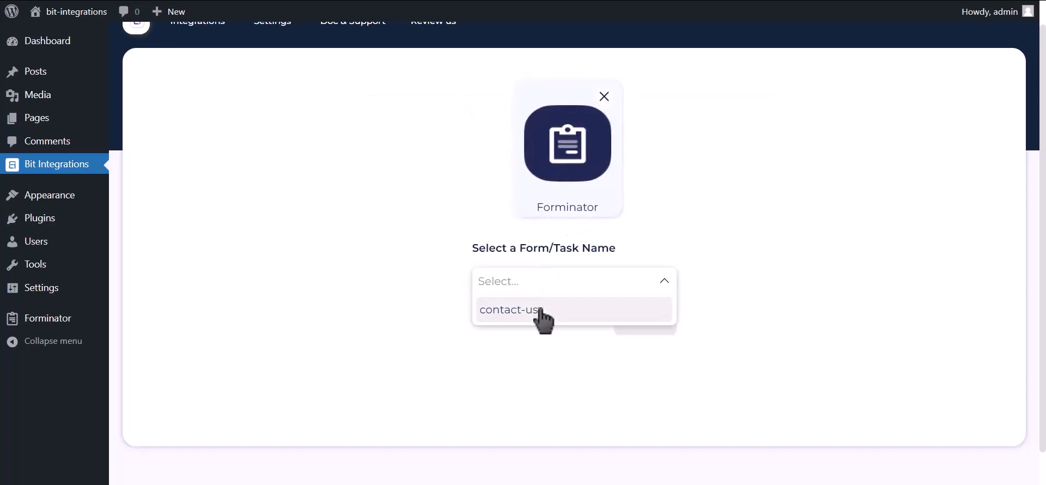
pyautogui.click(541, 310)
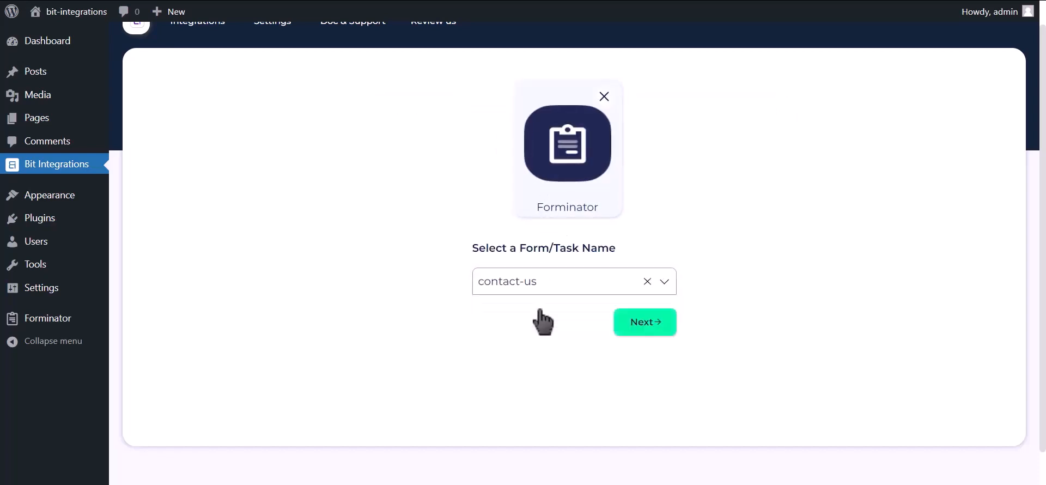
pyautogui.click(627, 326)
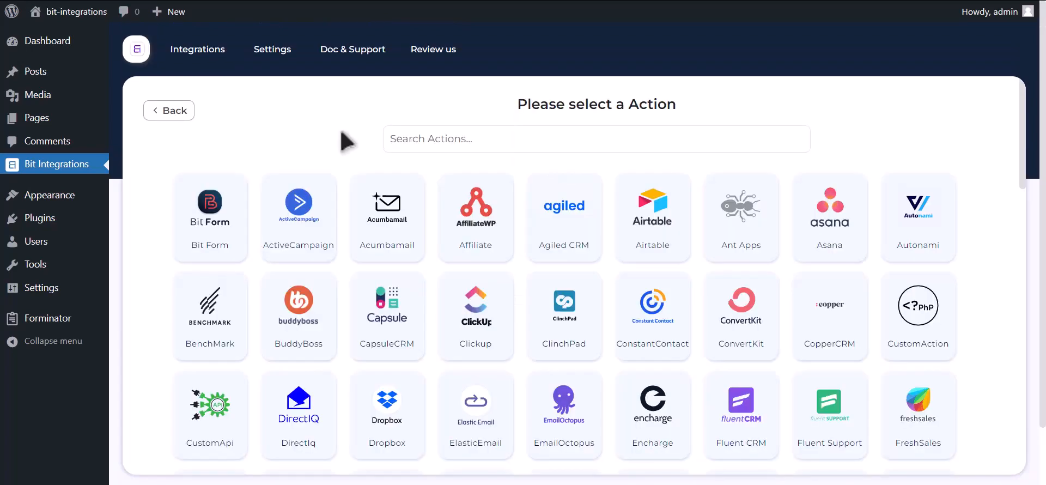
# Step: Choose Google Contacts as the action and follow the Google API Console link in its help note
pyautogui.click(465, 139)
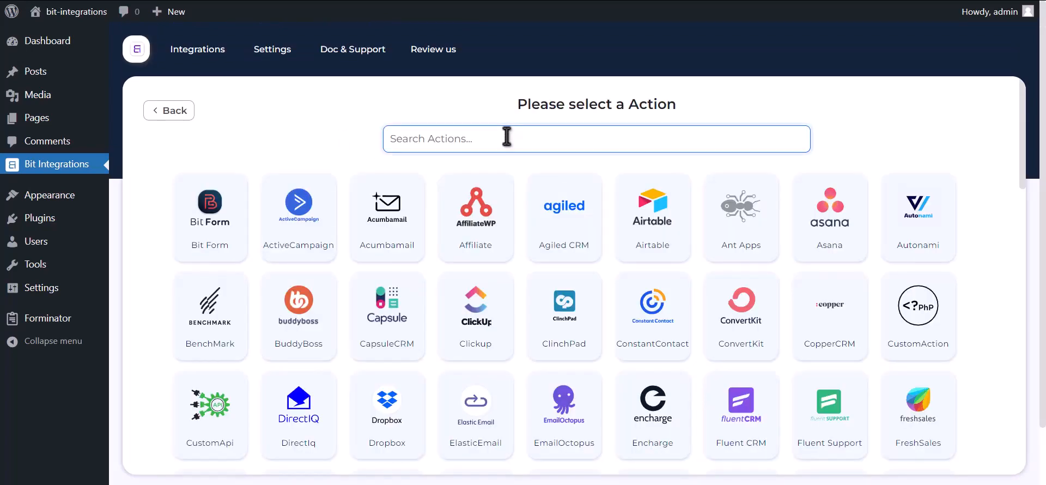
pyautogui.write('google contacts')
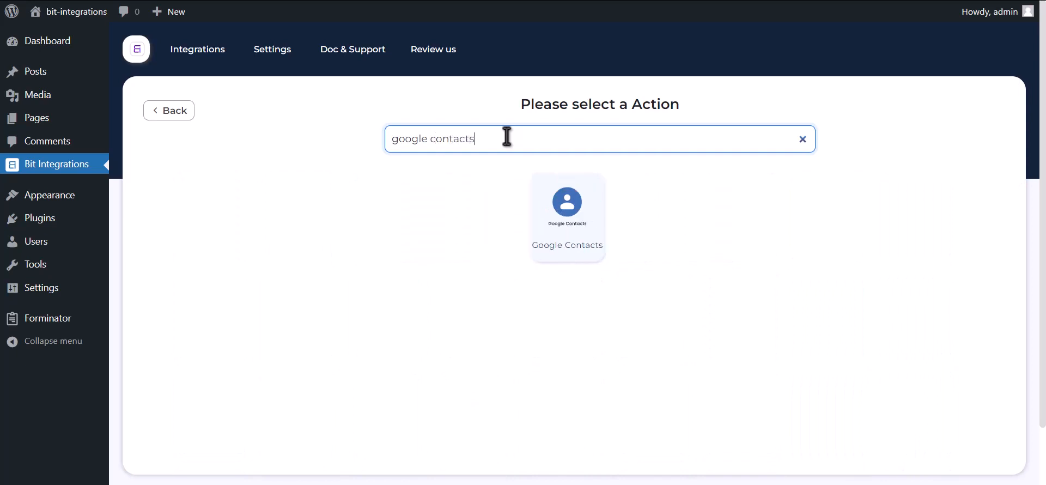
pyautogui.click(563, 234)
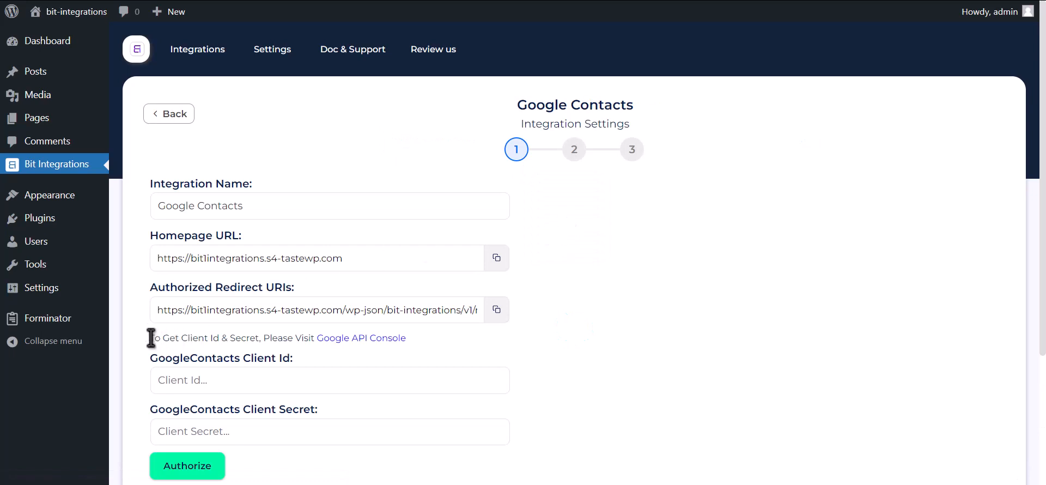
pyautogui.moveTo(150, 338); pyautogui.dragTo(327, 340)
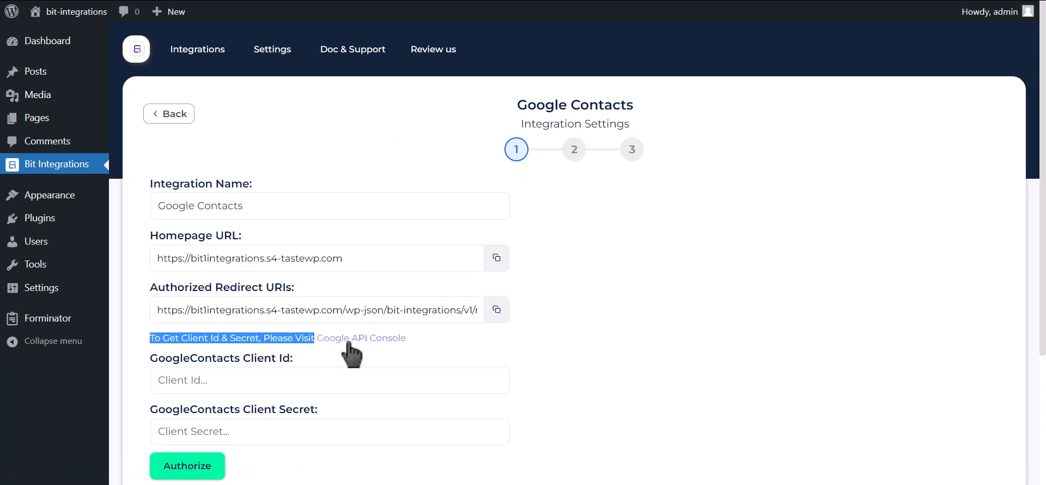
pyautogui.click(371, 340)
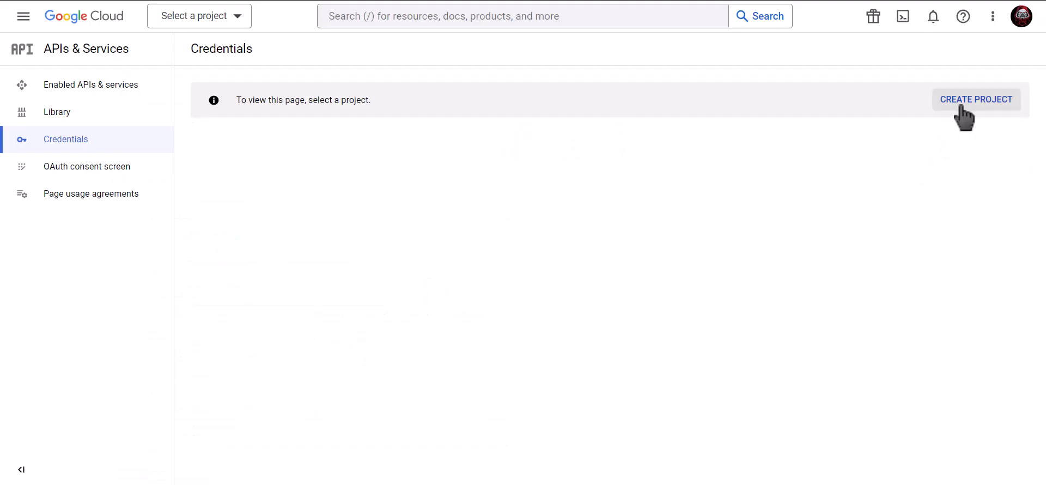
# Step: Create a new Google Cloud project named 'Bit Integrations'
pyautogui.click(979, 105)
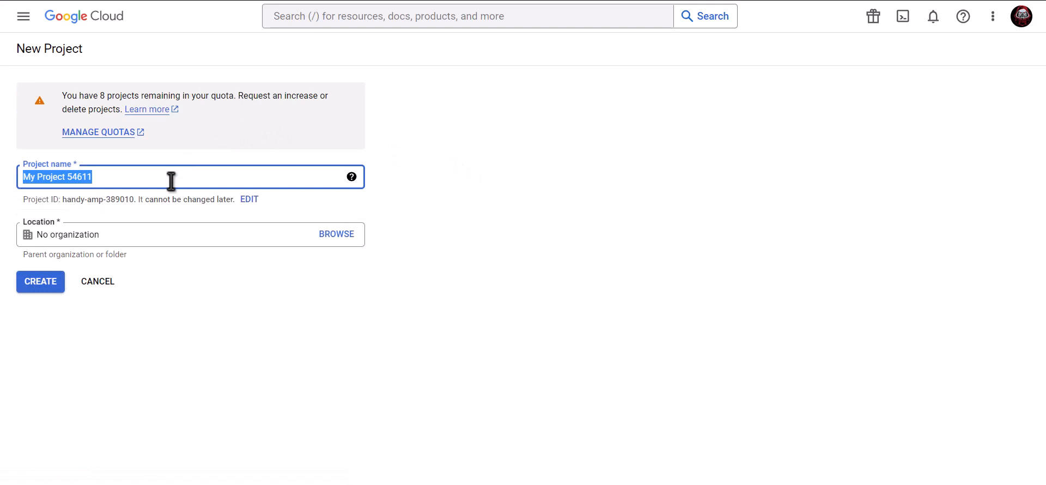
pyautogui.write('Bit Integrations')
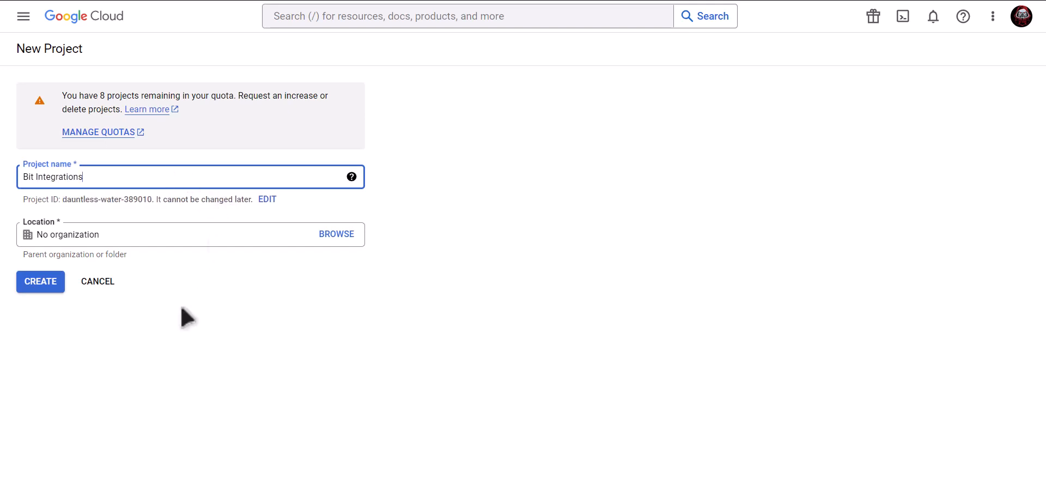
pyautogui.click(41, 282)
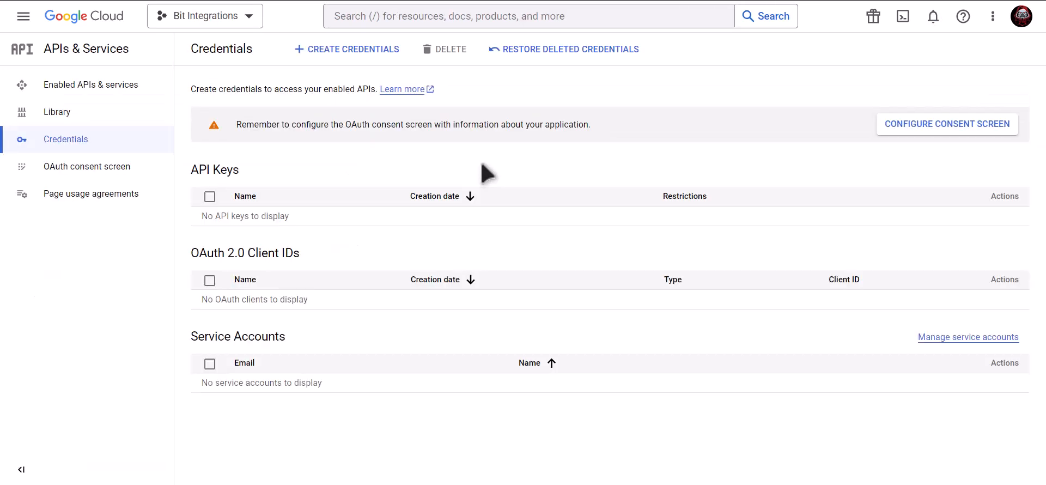
# Step: Search for 'Google contacts api' and enable the Contacts API
pyautogui.click(481, 16)
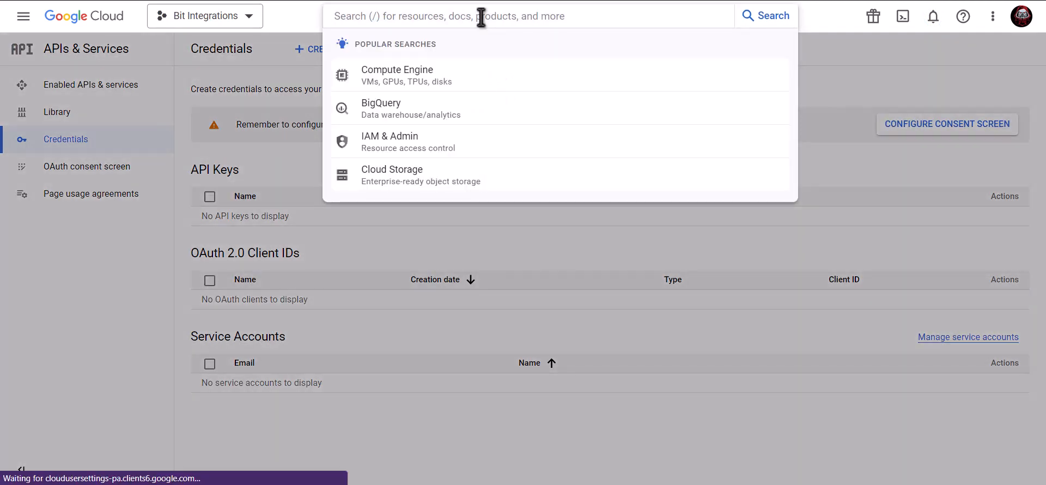
pyautogui.write('Googl')
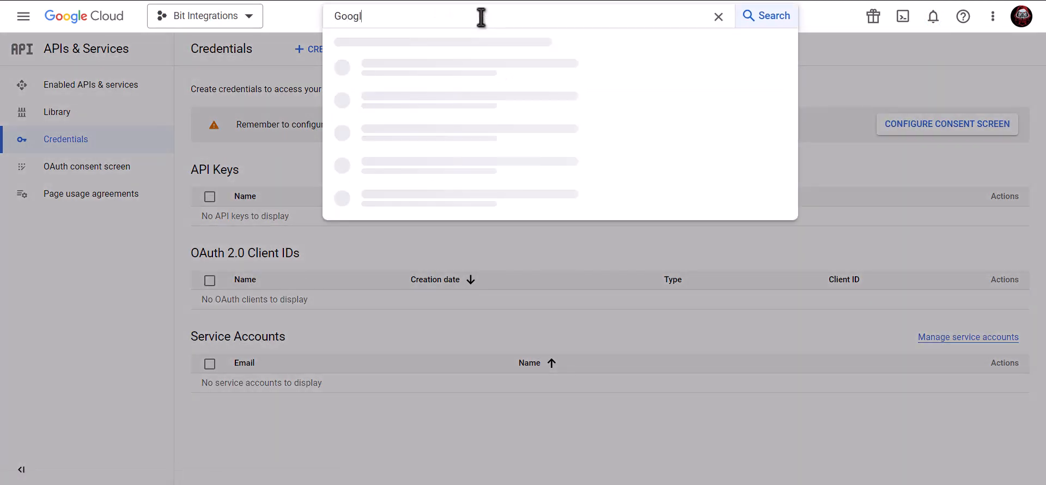
pyautogui.write('e con')
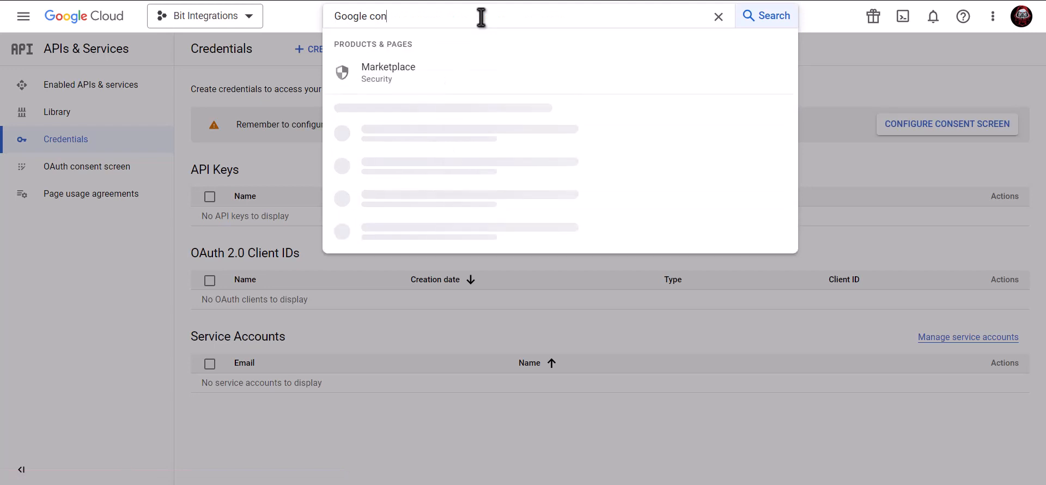
pyautogui.write('tacts ')
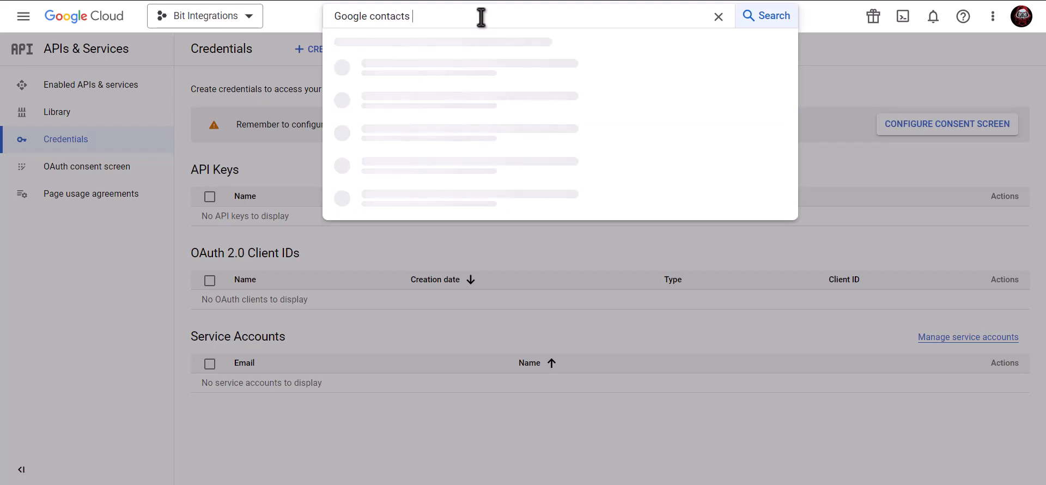
pyautogui.write('api')
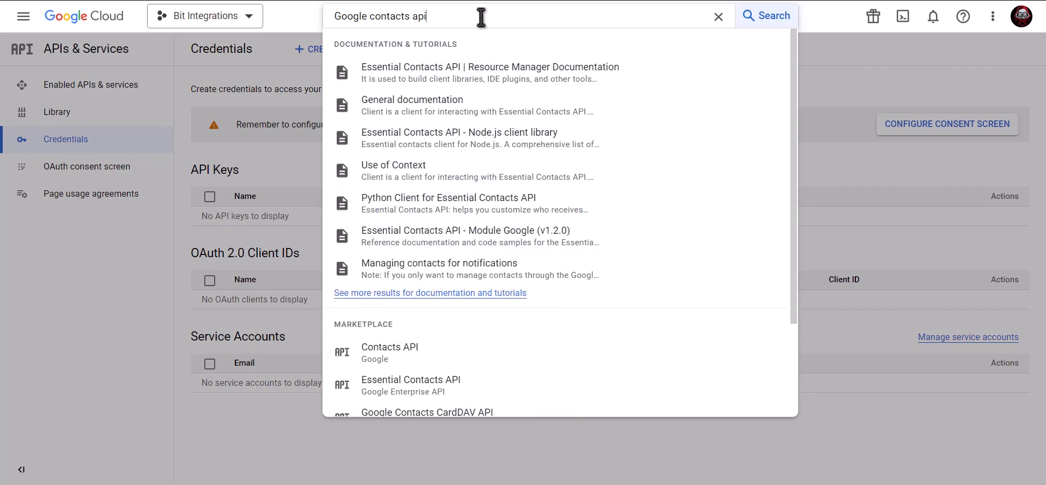
pyautogui.click(428, 357)
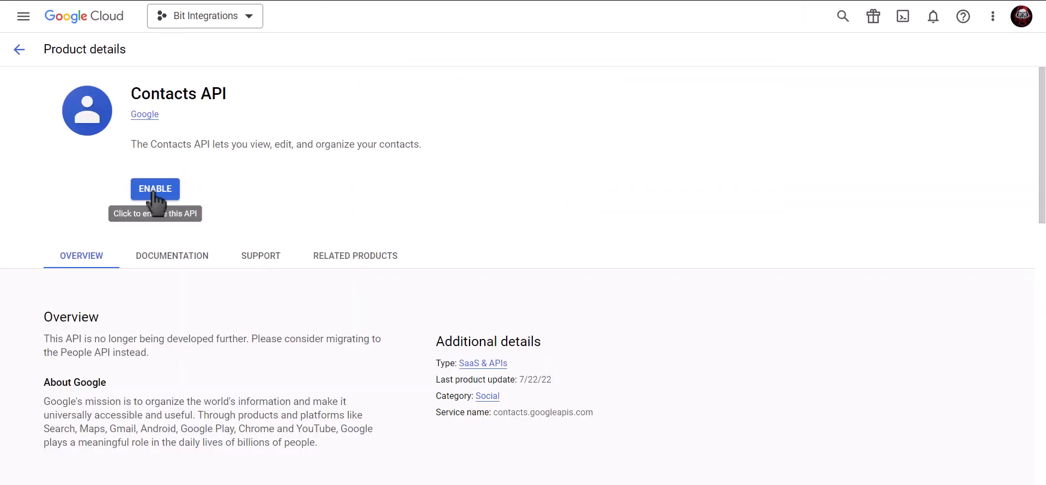
pyautogui.click(155, 189)
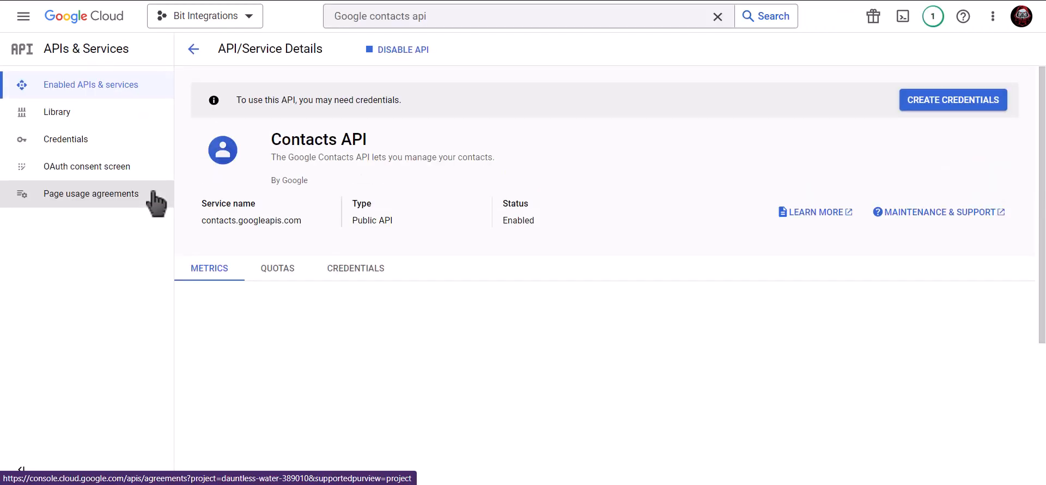
# Step: Search for and enable the Google People API, then go to Credentials
pyautogui.click(457, 23)
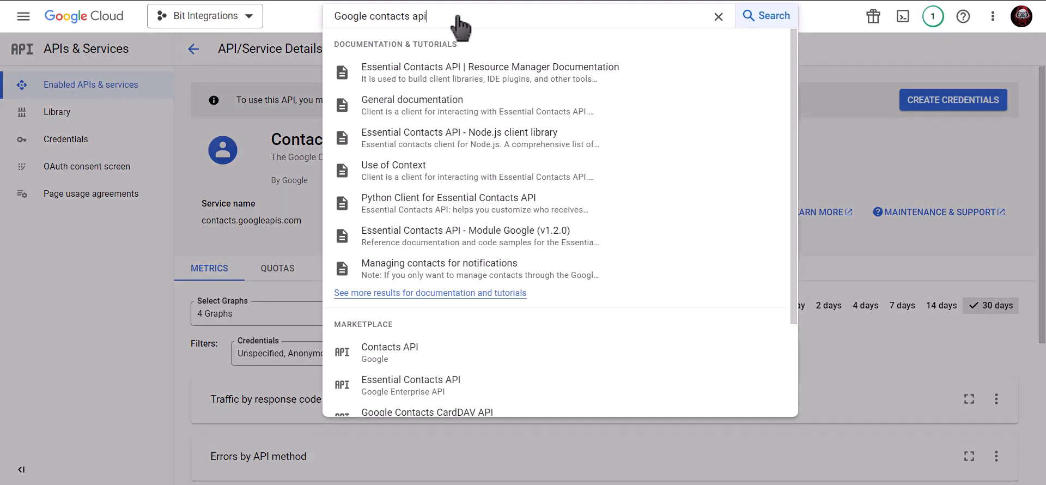
pyautogui.moveTo(457, 15); pyautogui.dragTo(324, 22)
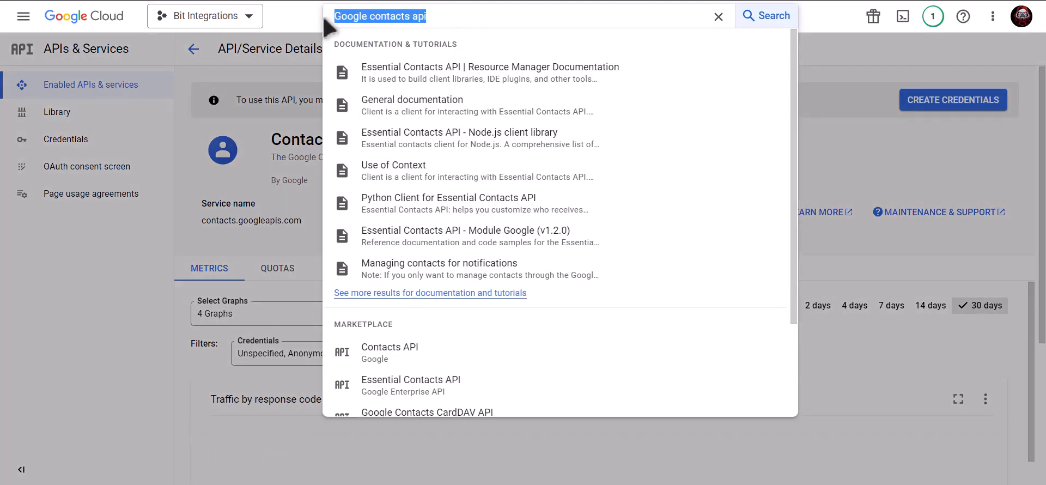
pyautogui.write('google')
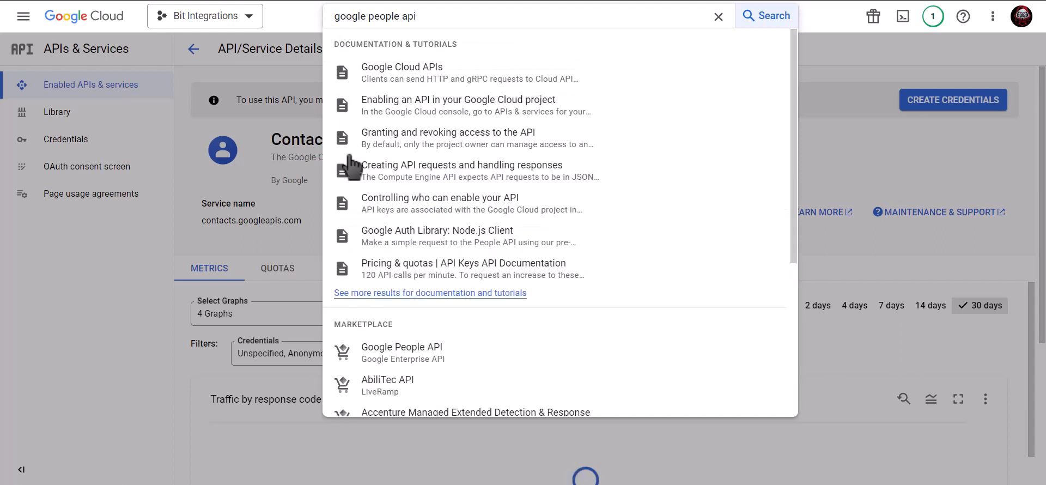
pyautogui.click(441, 356)
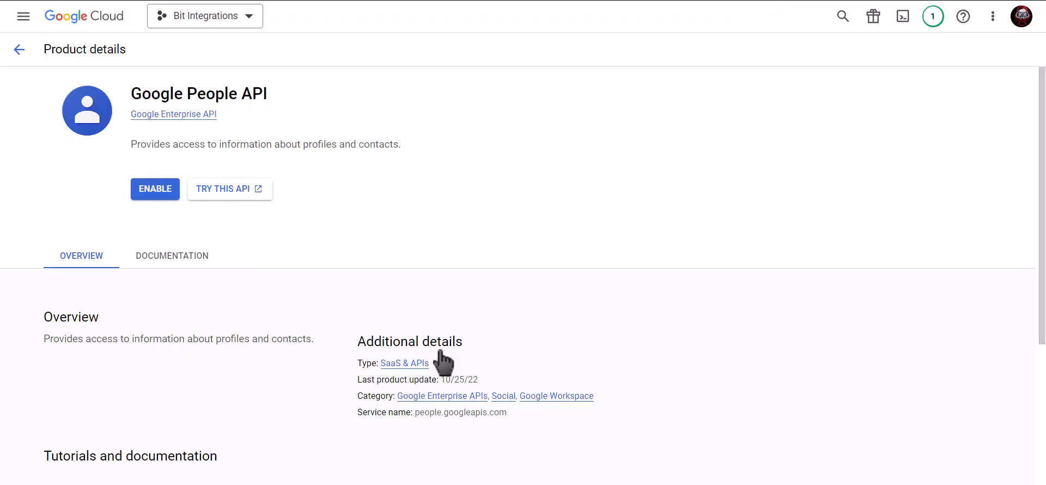
pyautogui.click(144, 195)
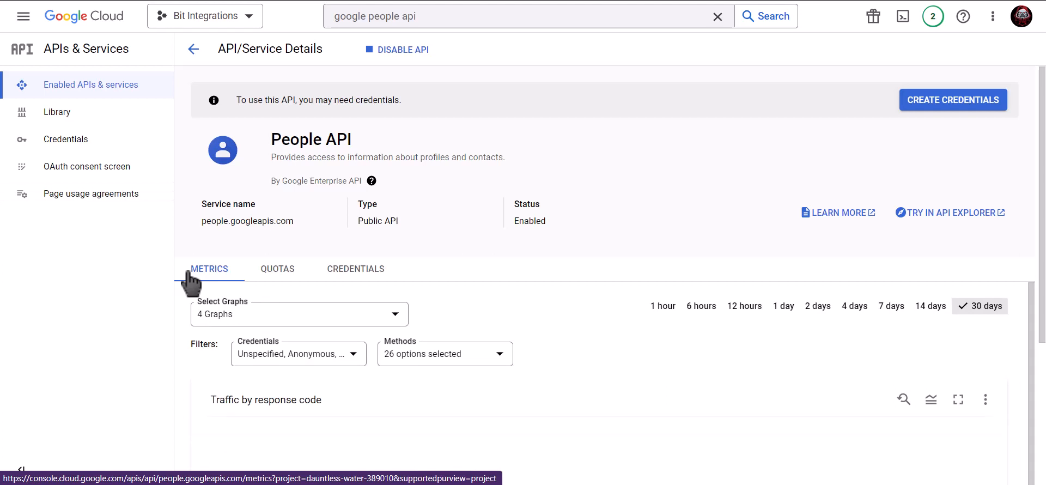
pyautogui.click(111, 151)
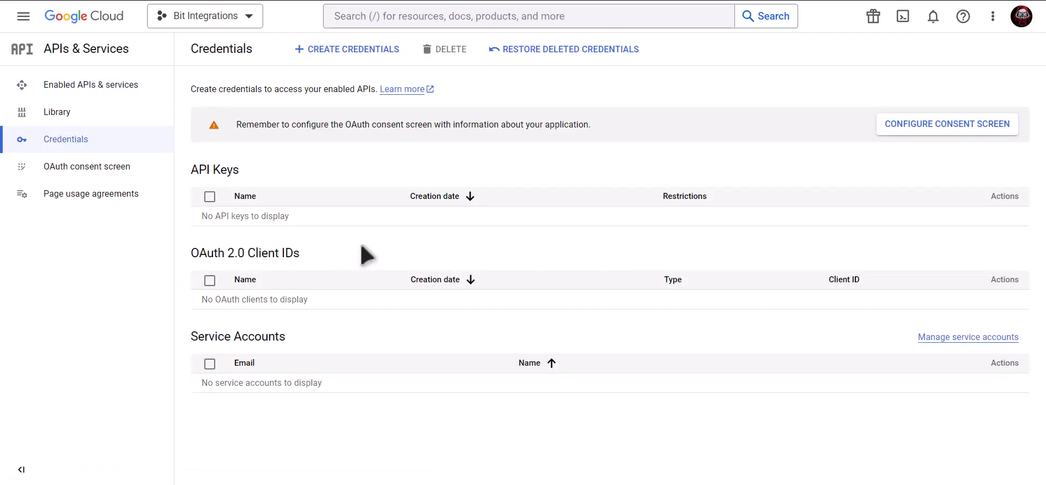
# Step: Start an OAuth consent screen with External user type
pyautogui.click(909, 132)
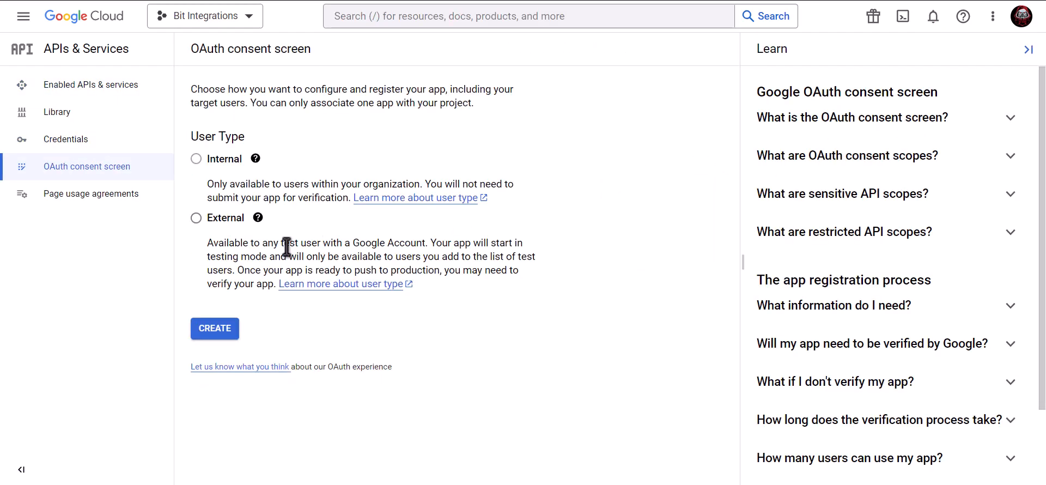
pyautogui.click(196, 218)
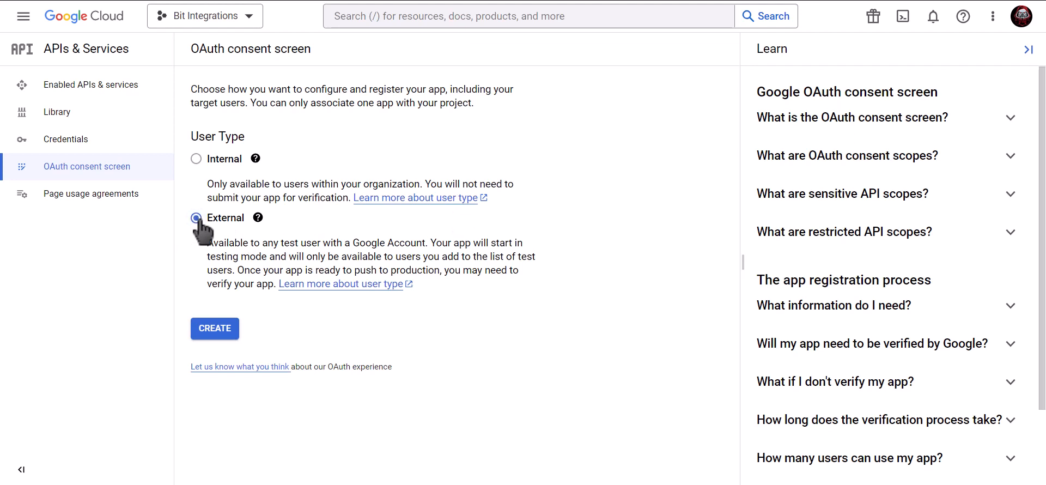
pyautogui.click(218, 334)
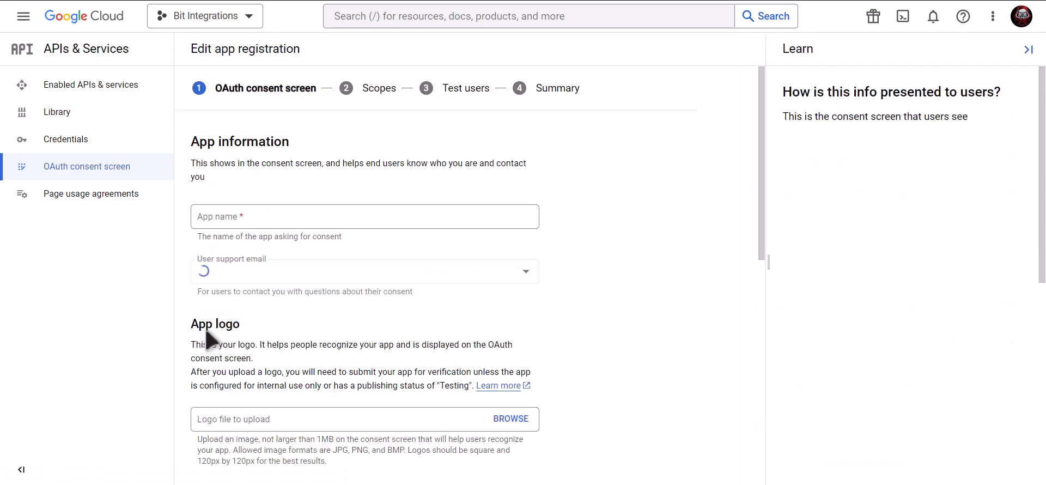
# Step: Name the app Bit Integrations, set the support email and developer contact email, and save
pyautogui.click(285, 220)
pyautogui.write('Bit Integrations')
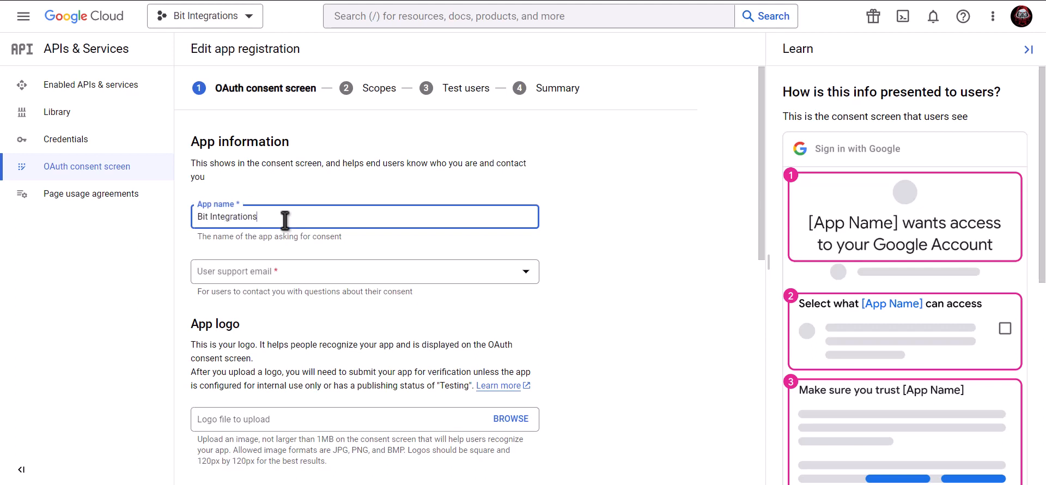
pyautogui.click(282, 271)
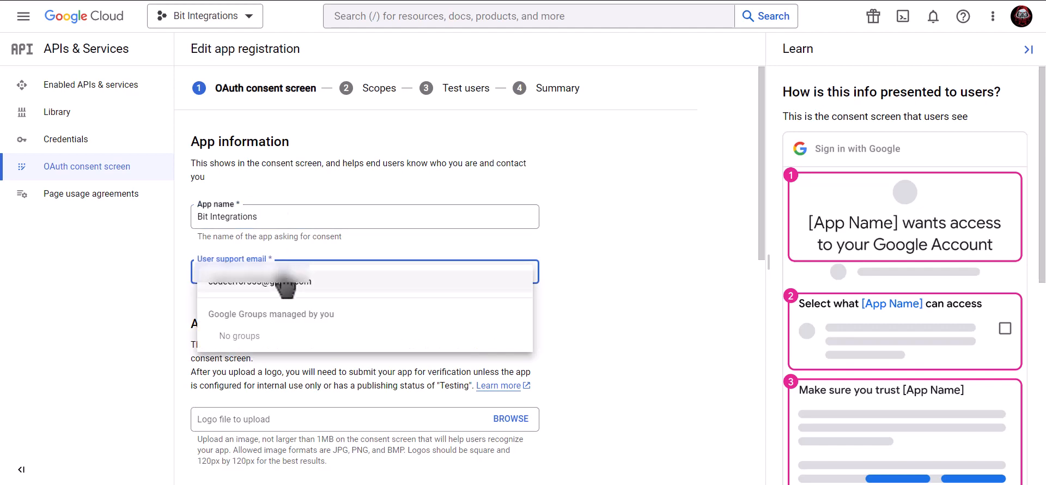
pyautogui.click(282, 275)
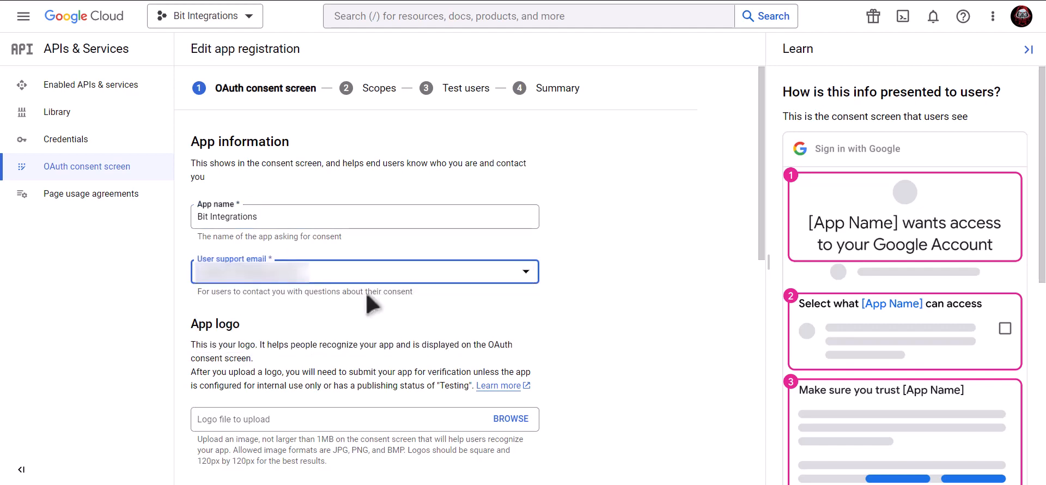
pyautogui.scroll(-9, 368, 299)
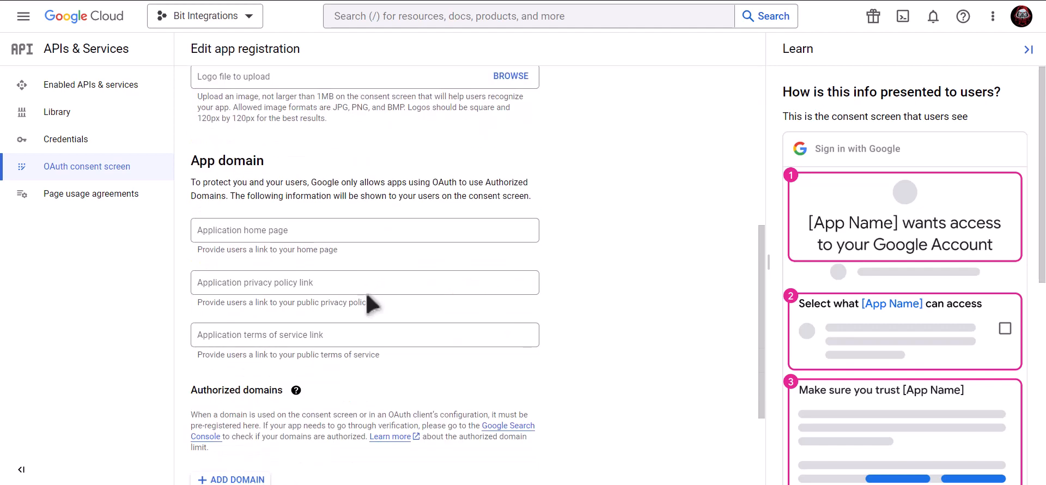
pyautogui.click(300, 403)
pyautogui.hotkey('ctrl', 'v')
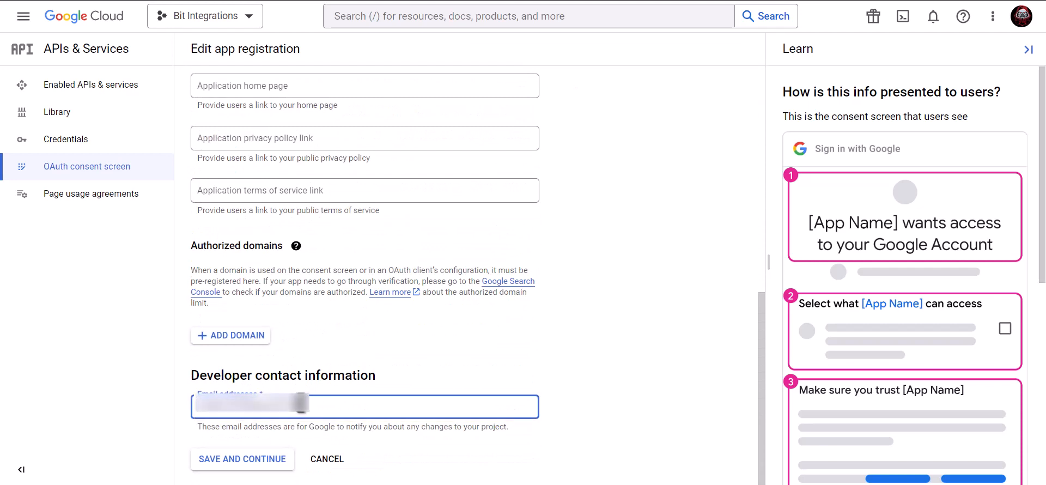
pyautogui.click(250, 463)
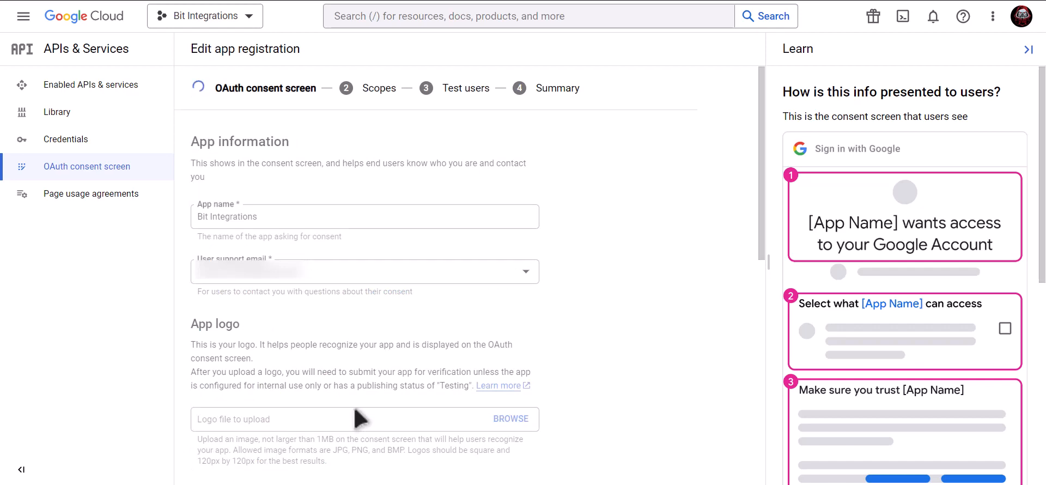
# Step: Skip Scopes and Test users and return to the consent screen dashboard
pyautogui.scroll(-3, 359, 417)
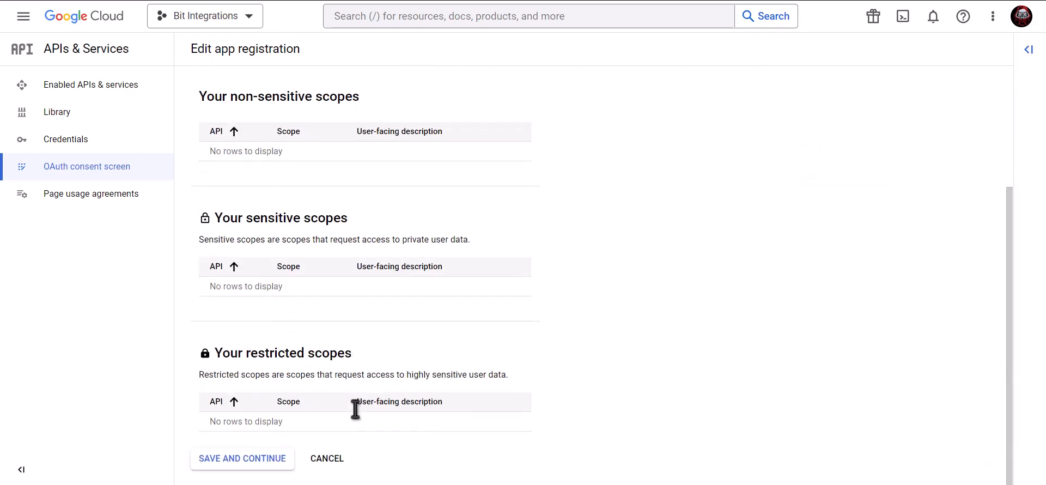
pyautogui.click(243, 463)
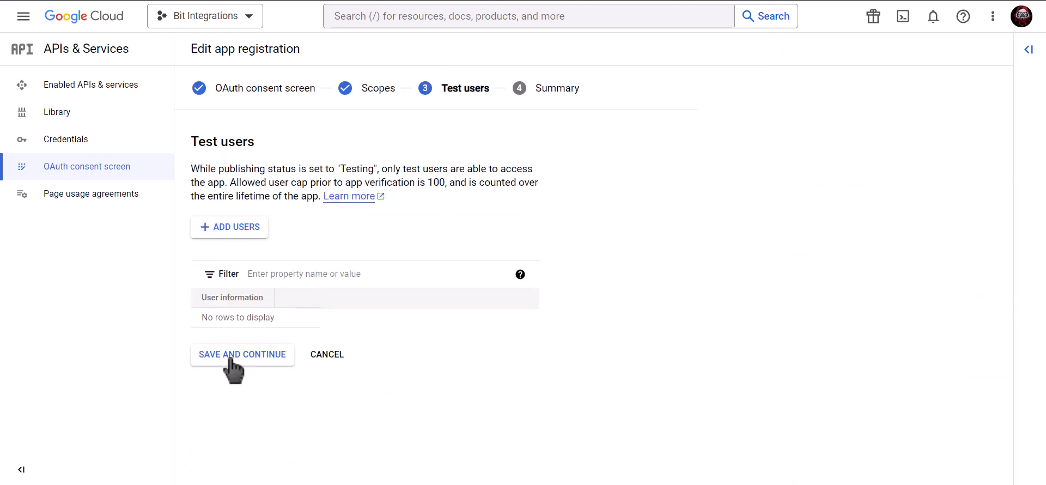
pyautogui.click(263, 361)
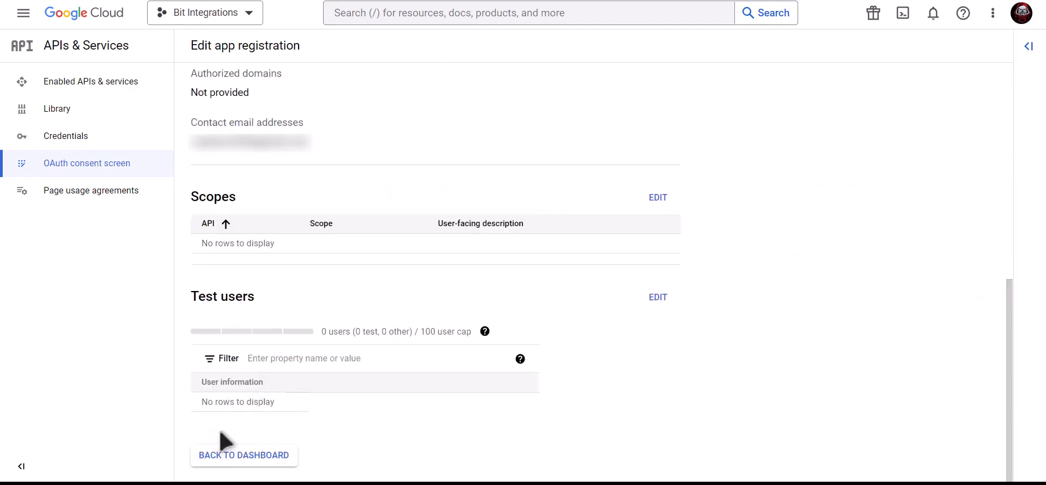
pyautogui.click(256, 456)
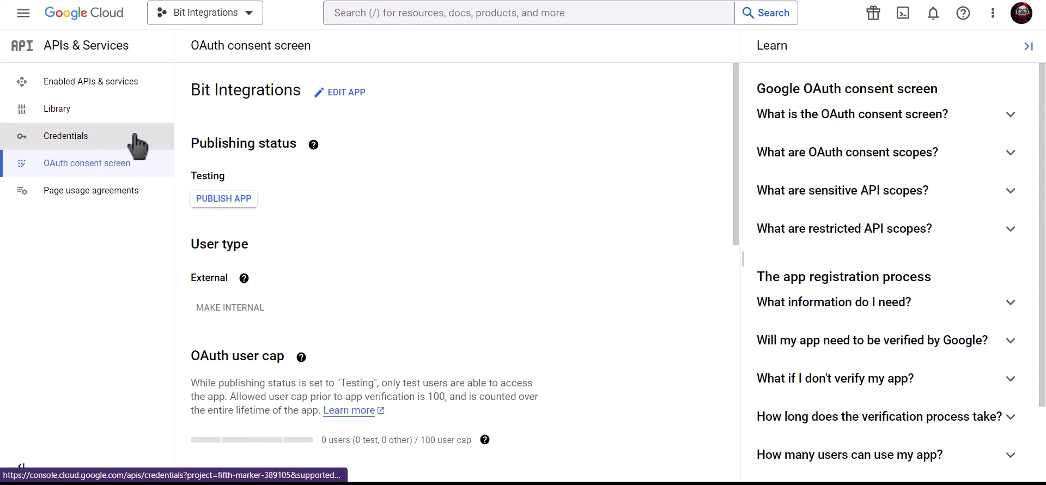
# Step: Create a Web application OAuth client ID named 'Bit Integrations'
pyautogui.click(137, 146)
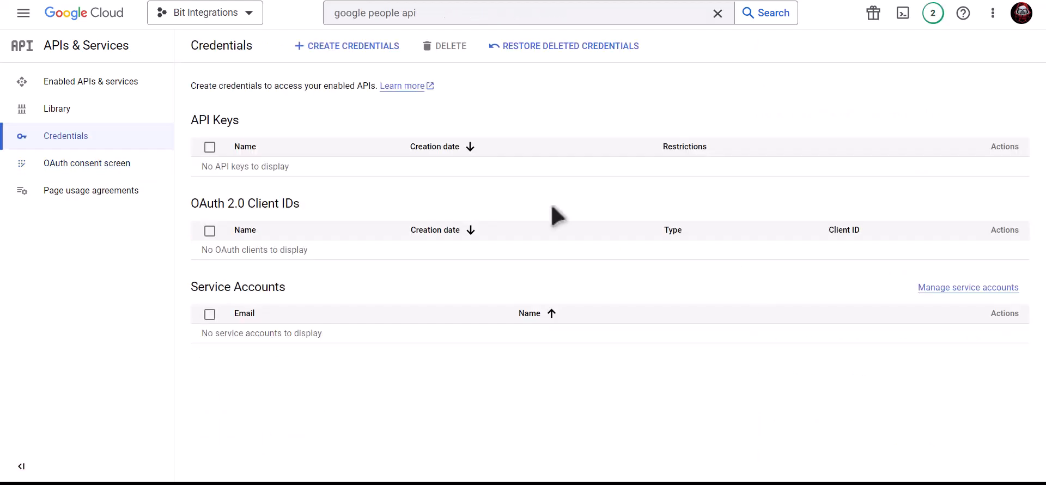
pyautogui.click(352, 49)
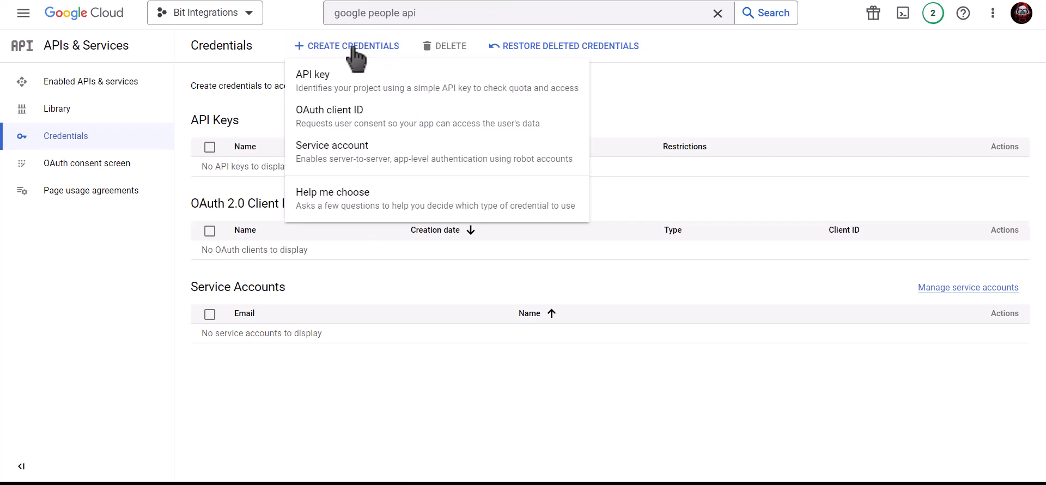
pyautogui.click(435, 130)
pyautogui.click(321, 148)
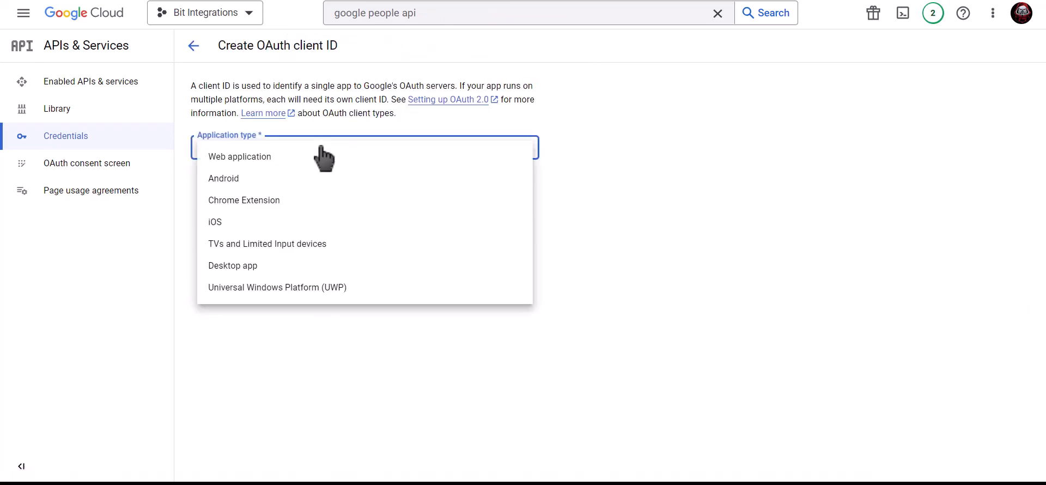
pyautogui.click(275, 160)
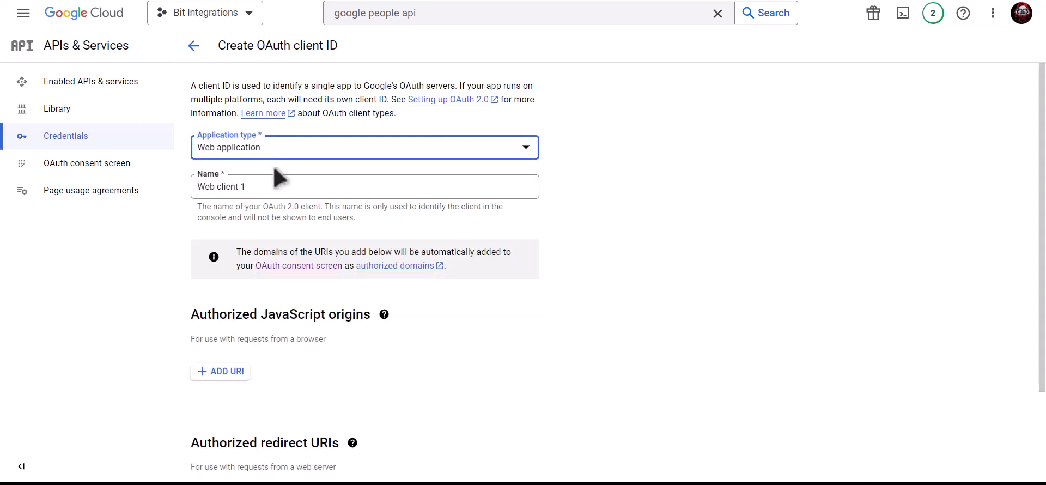
pyautogui.click(271, 183)
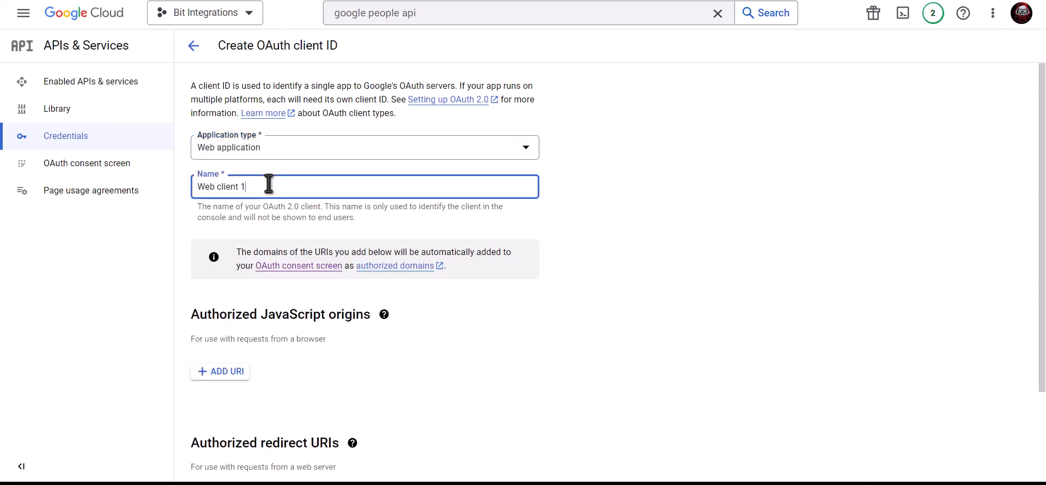
pyautogui.tripleClick(308, 186)
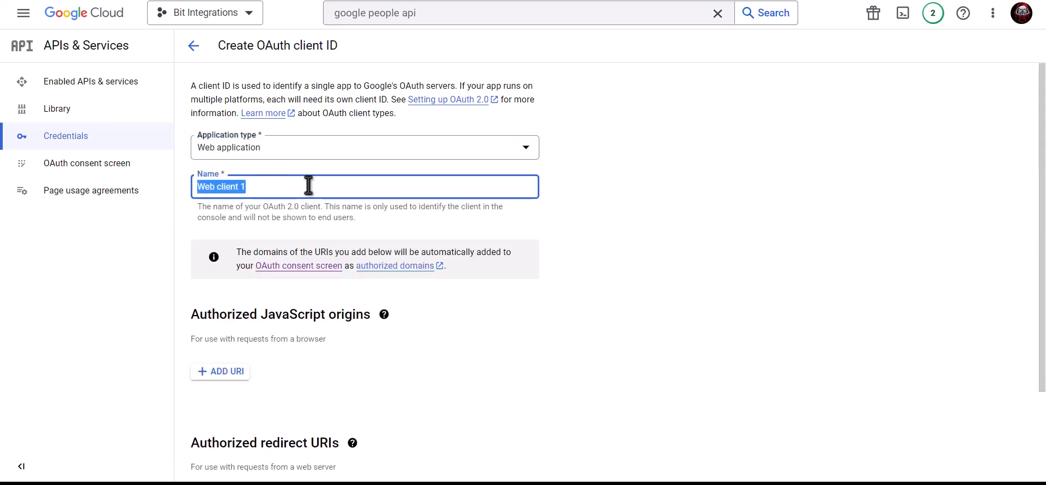
pyautogui.write('Bit Integrations')
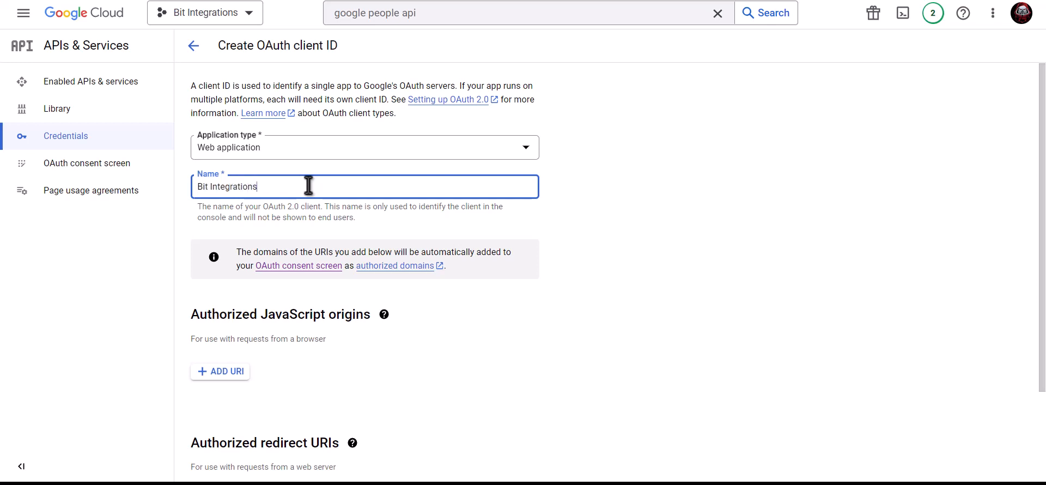
# Step: Add the site's homepage URL as an authorized JavaScript origin
pyautogui.scroll(-2, 308, 185)
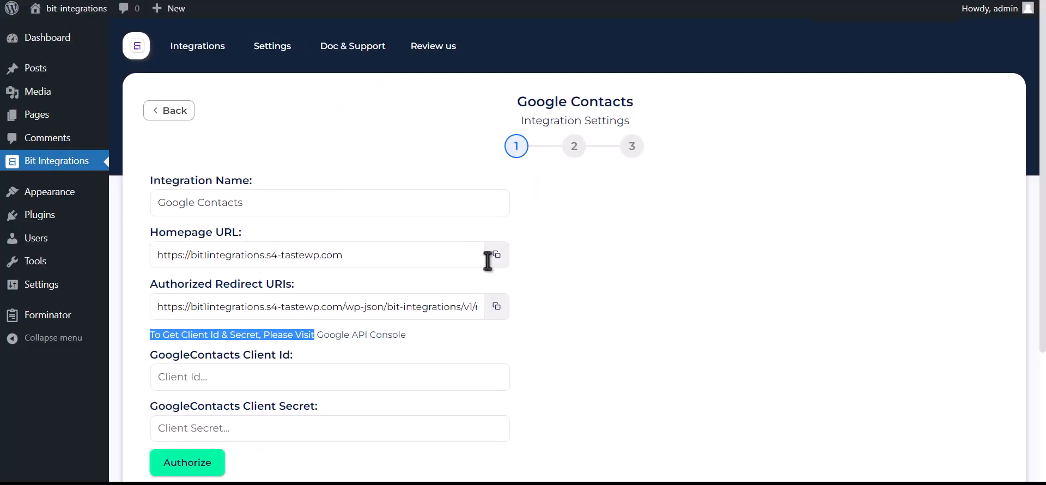
pyautogui.click(497, 254)
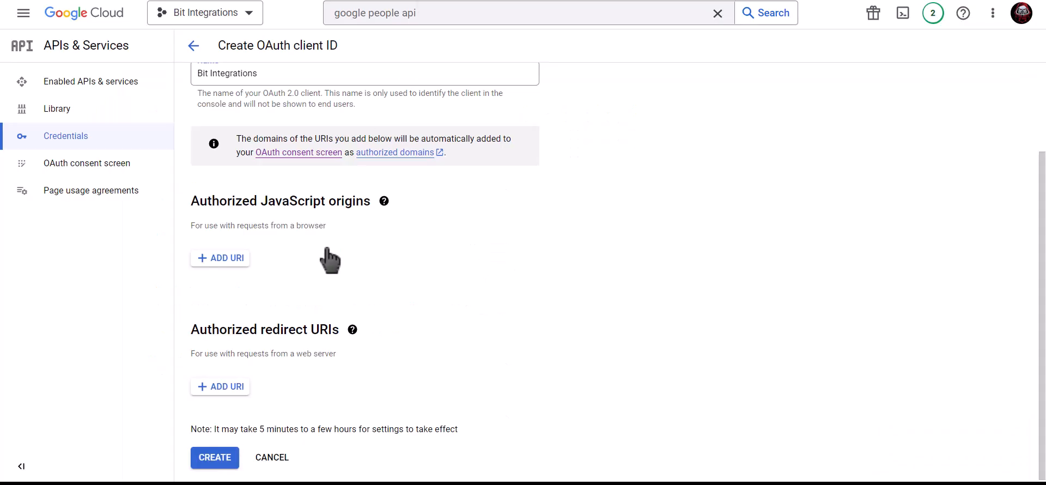
pyautogui.click(220, 258)
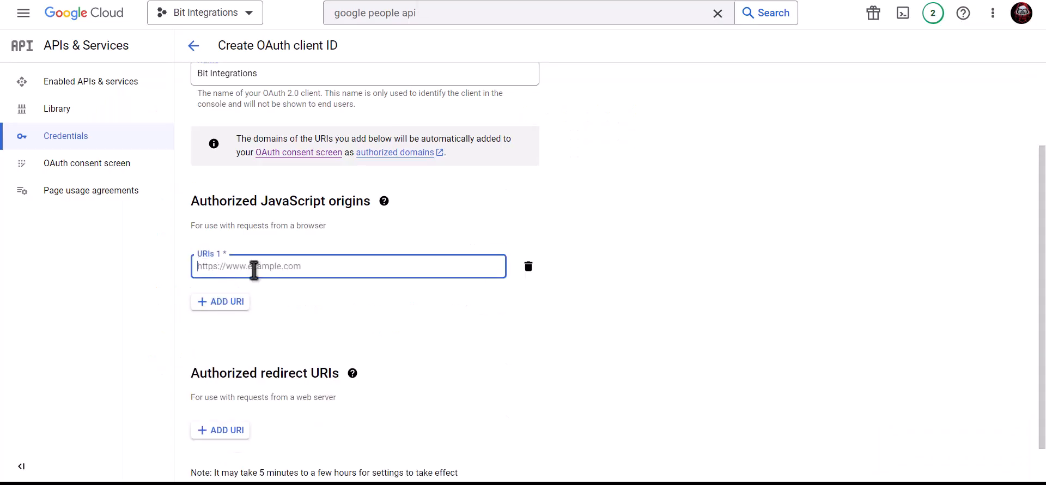
pyautogui.hotkey('ctrl', 'v')
pyautogui.click(315, 298)
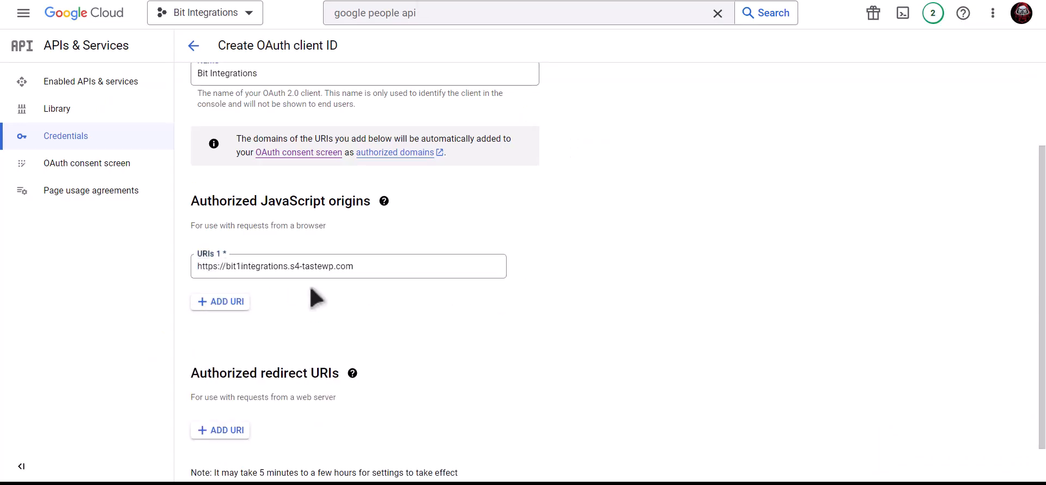
# Step: Add the plugin's wp-json/bit-integrations/v1/redirect URI as an authorized redirect URI
pyautogui.scroll(-1, 316, 298)
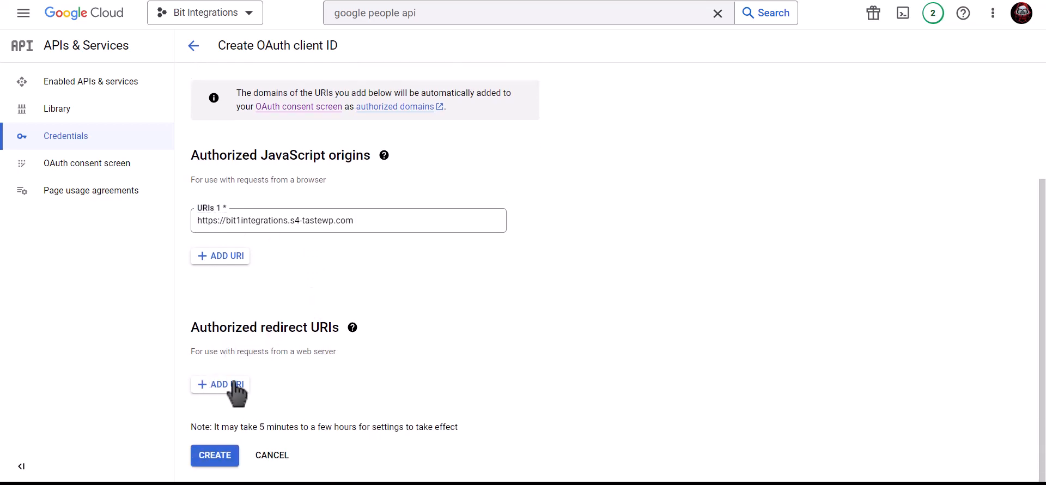
pyautogui.hotkey('ctrl', 'shift', 'Tab')
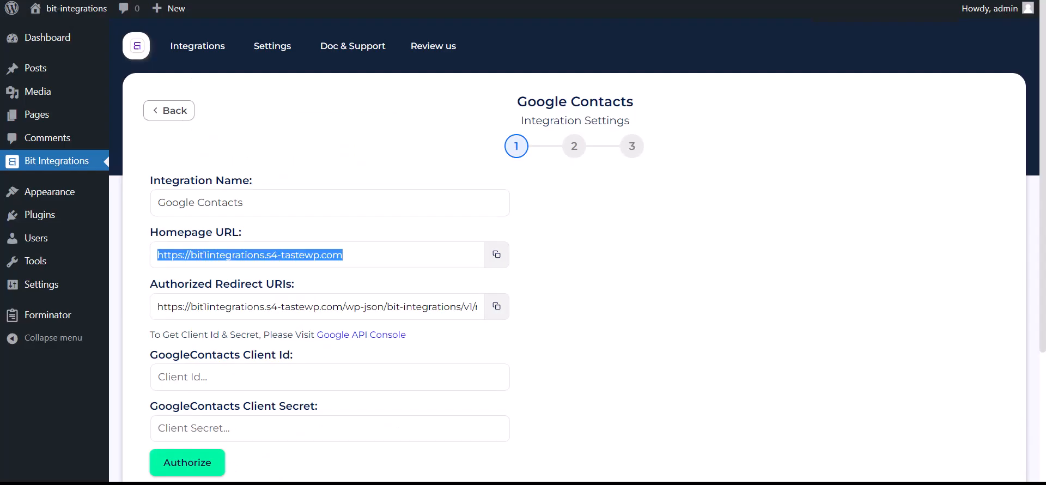
pyautogui.click(496, 307)
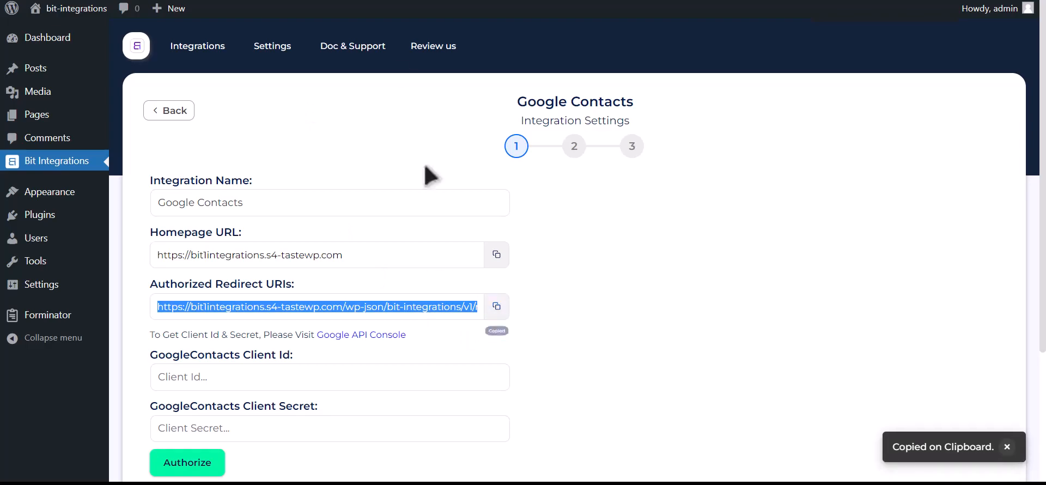
pyautogui.hotkey('ctrl', 'Tab')
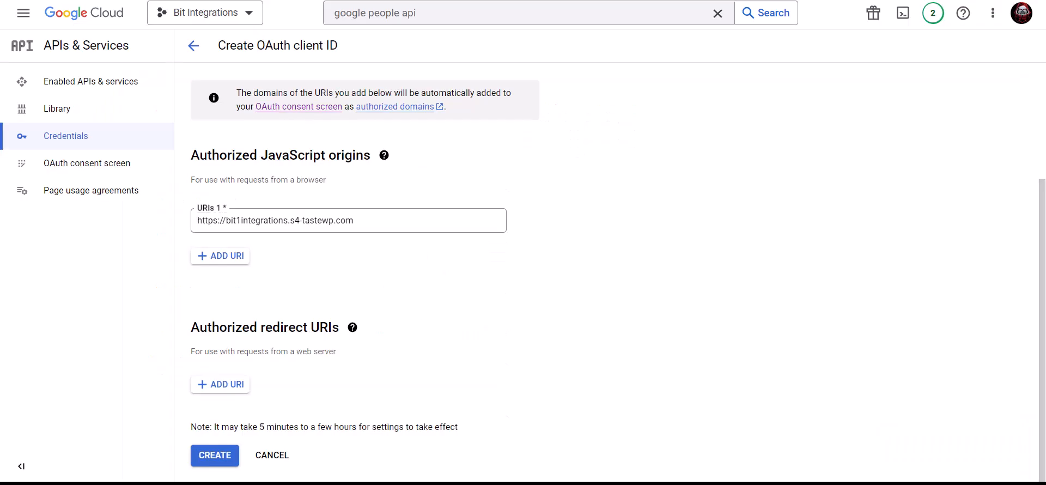
pyautogui.click(226, 384)
pyautogui.click(253, 392)
pyautogui.hotkey('ctrl', 'v')
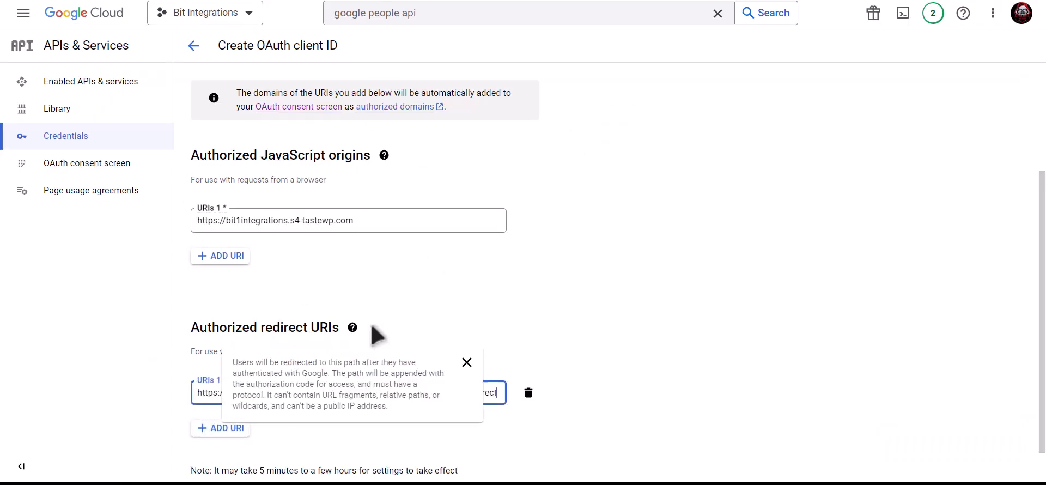
pyautogui.scroll(-1, 493, 326)
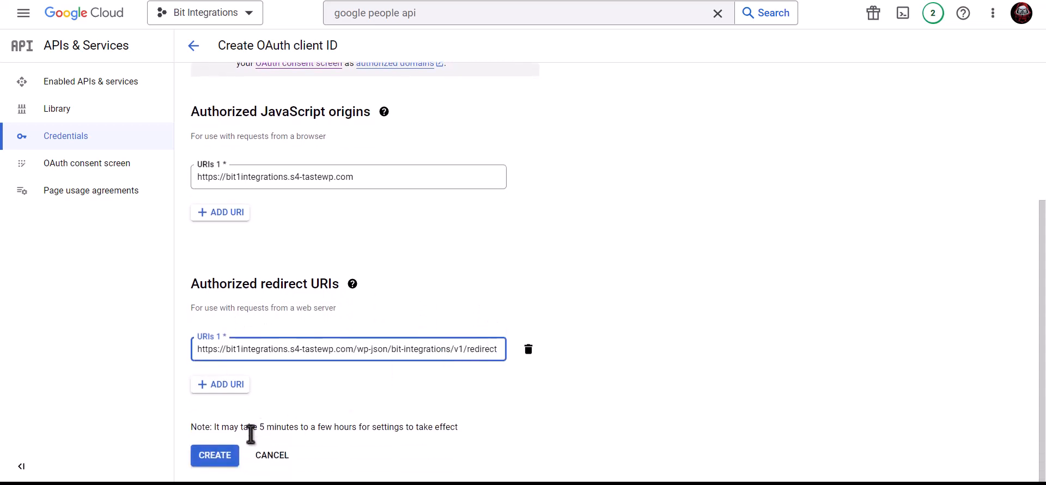
# Step: Create the OAuth client and paste its client ID into Bit Integrations
pyautogui.click(221, 457)
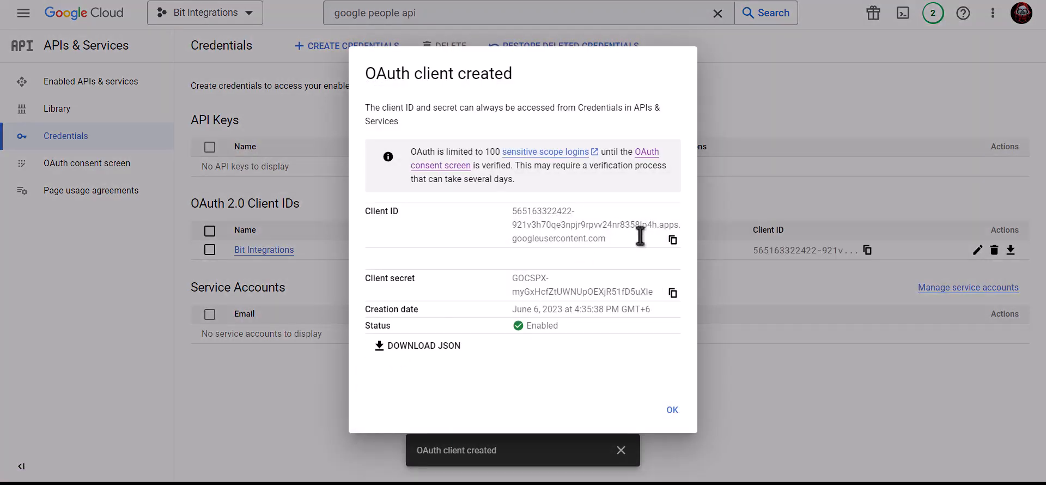
pyautogui.click(673, 239)
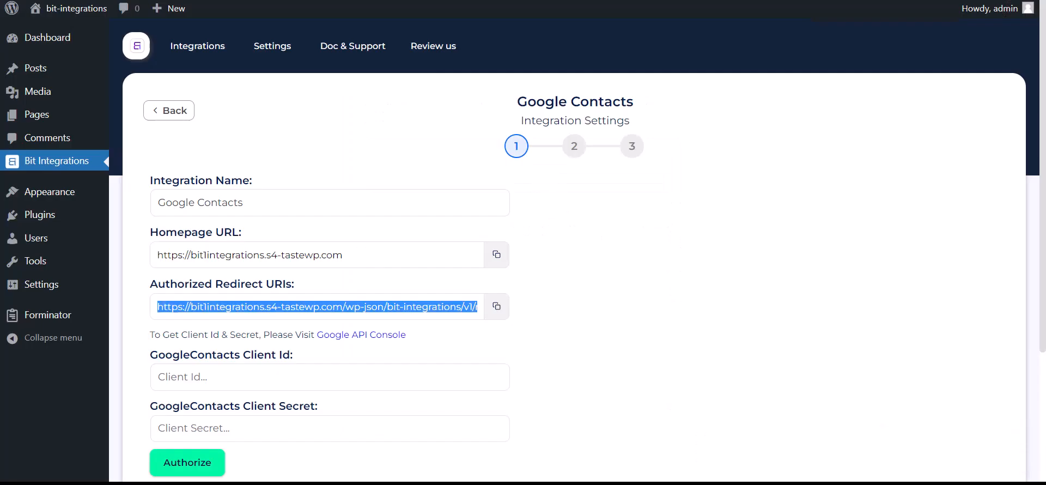
pyautogui.click(249, 378)
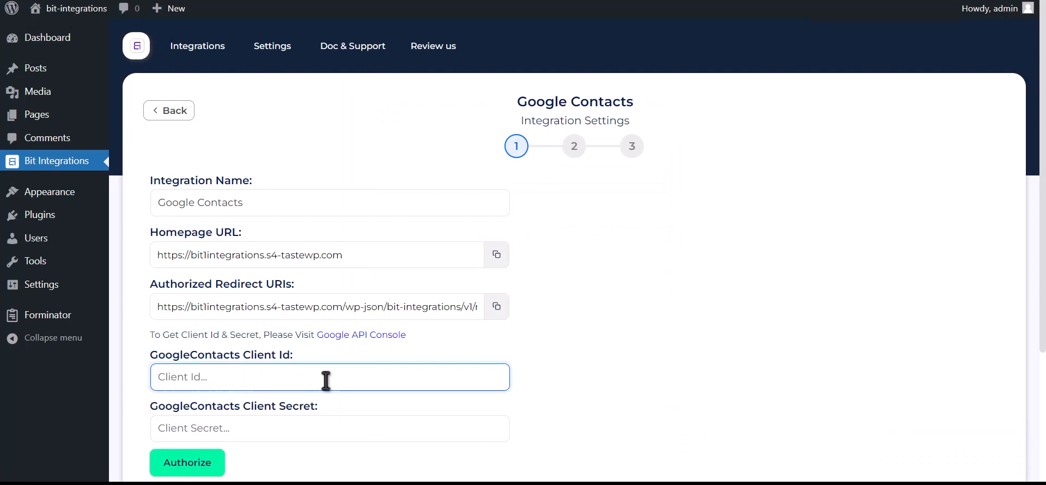
pyautogui.hotkey('ctrl', 'v')
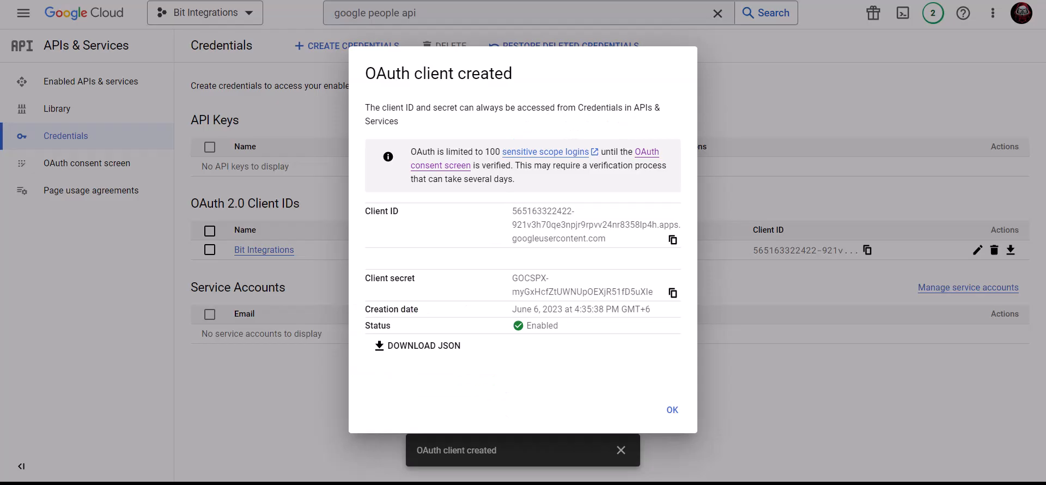
# Step: Paste the client secret into Bit Integrations and start authorization
pyautogui.click(673, 293)
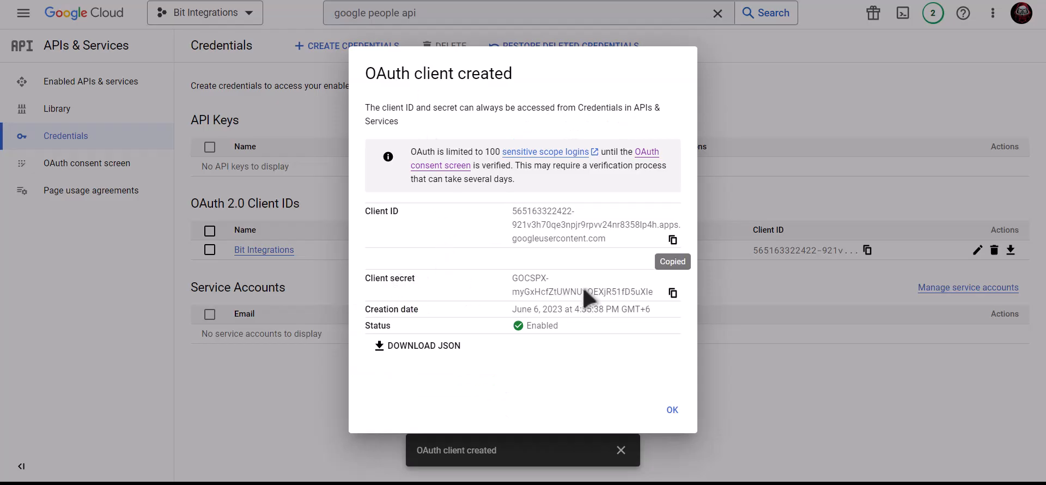
pyautogui.click(675, 295)
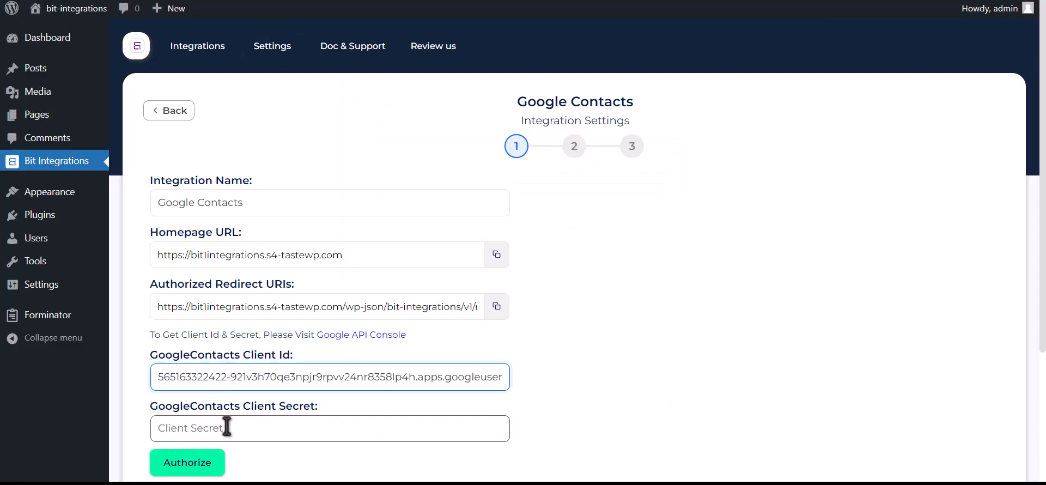
pyautogui.click(285, 427)
pyautogui.hotkey('ctrl', 'v')
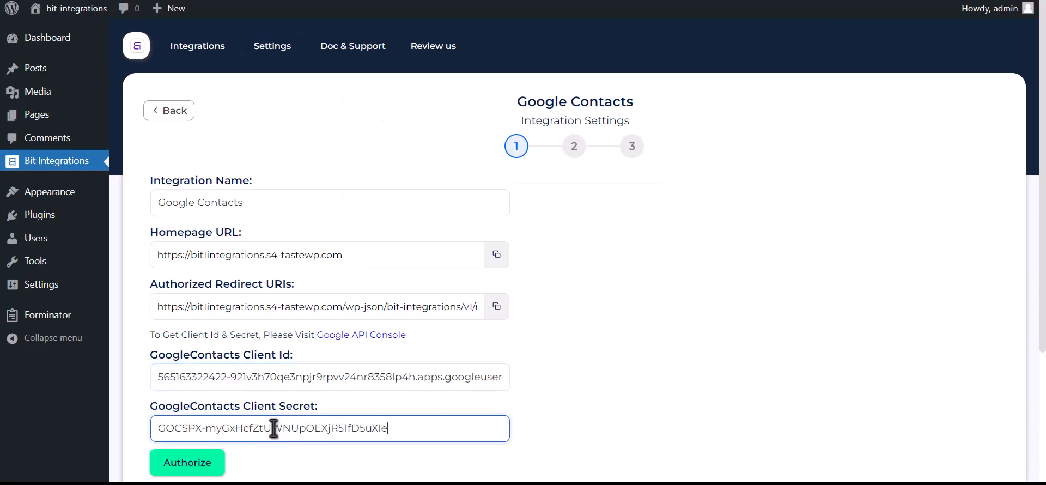
pyautogui.click(204, 464)
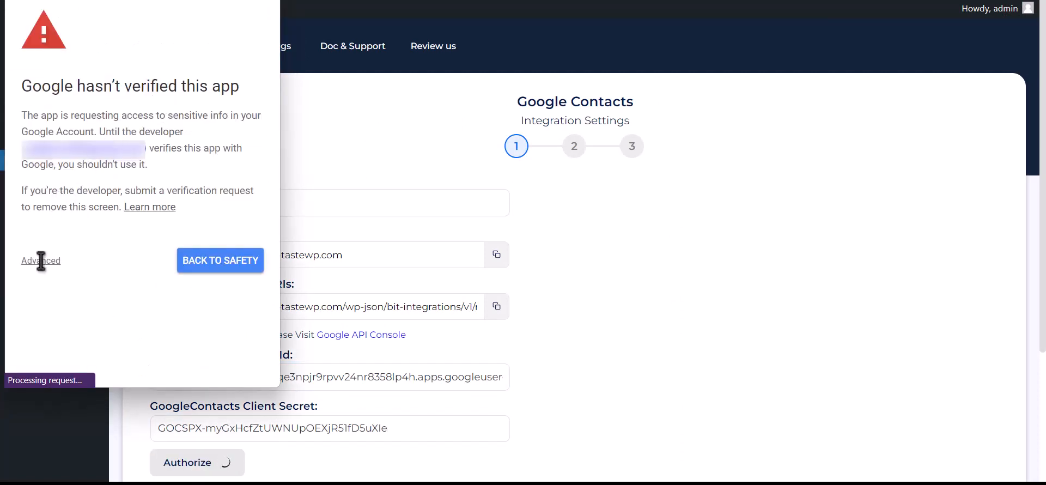
# Step: Proceed past the unverified-app warning to s4-tastewp.com and allow managing Google Contacts
pyautogui.click(41, 262)
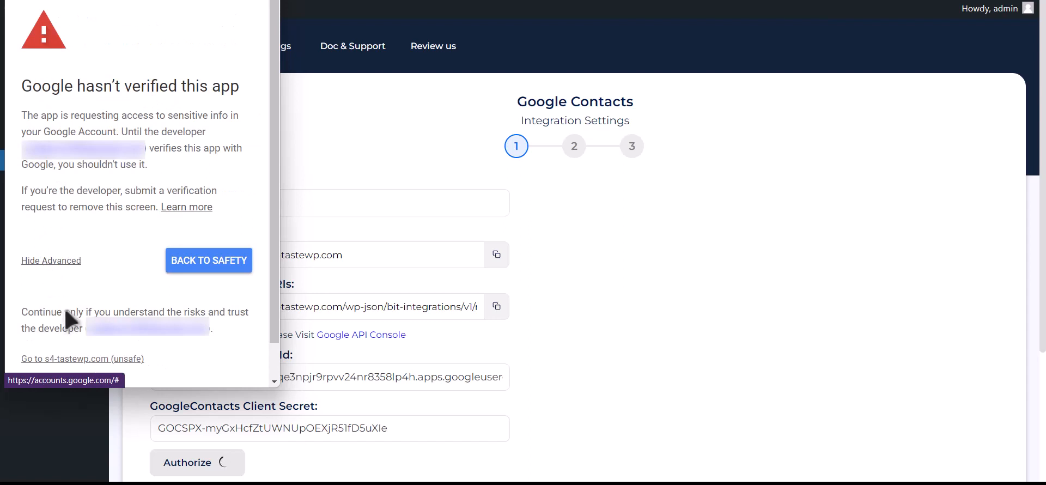
pyautogui.click(111, 361)
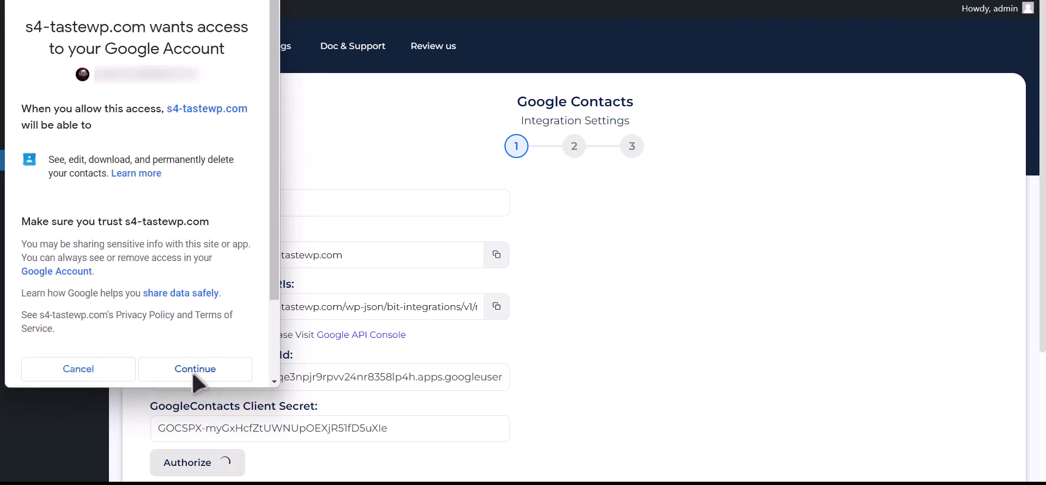
pyautogui.click(195, 381)
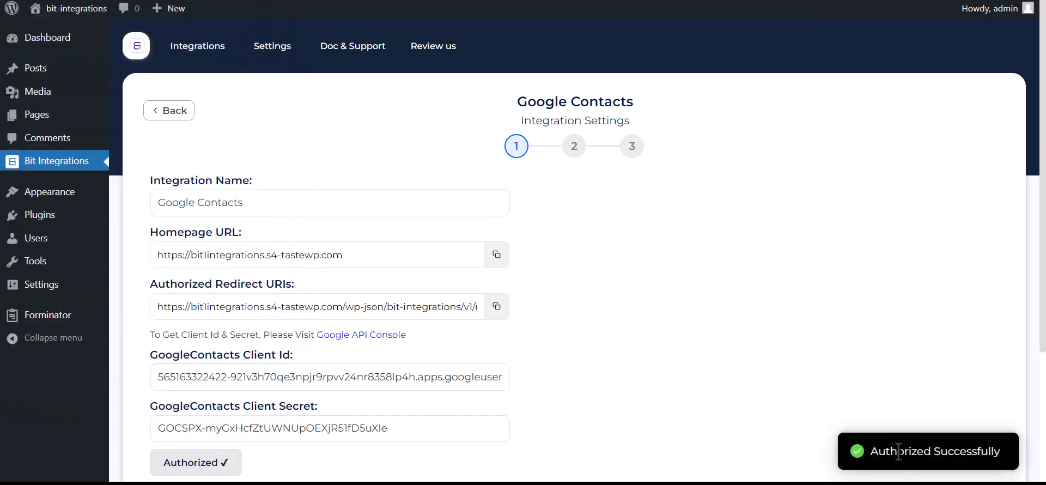
pyautogui.moveTo(871, 451); pyautogui.dragTo(996, 449)
# Step: Advance to field mapping and choose 'Create a contact' as the action
pyautogui.scroll(-3, 823, 439)
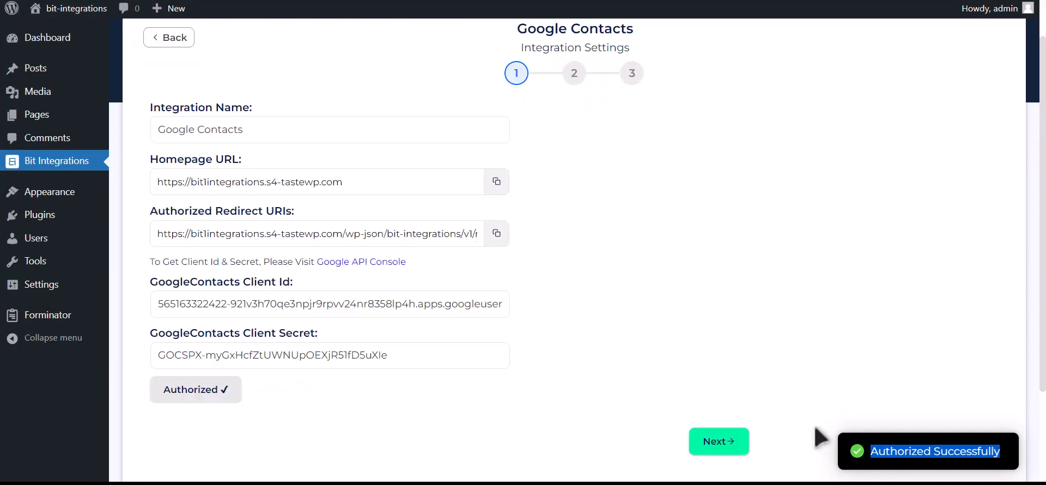
pyautogui.click(732, 348)
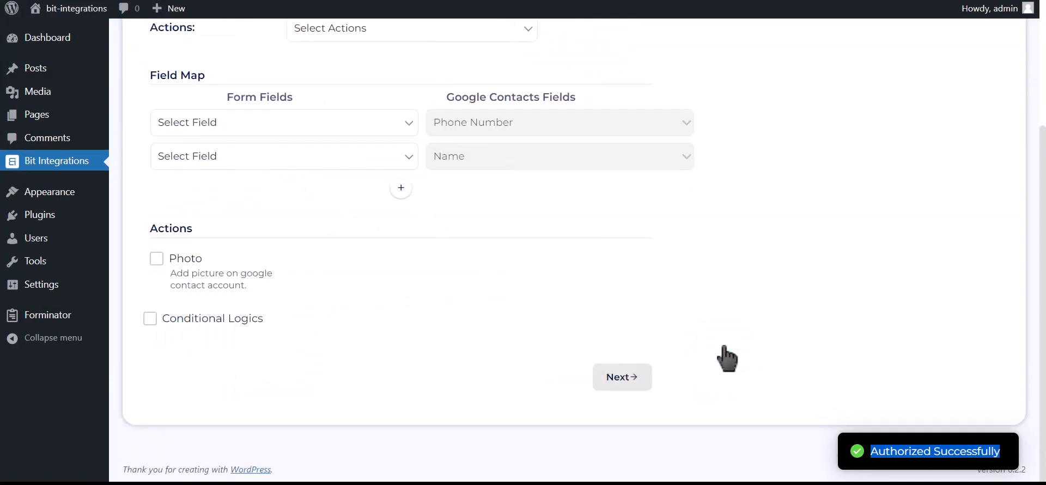
pyautogui.scroll(2, 466, 277)
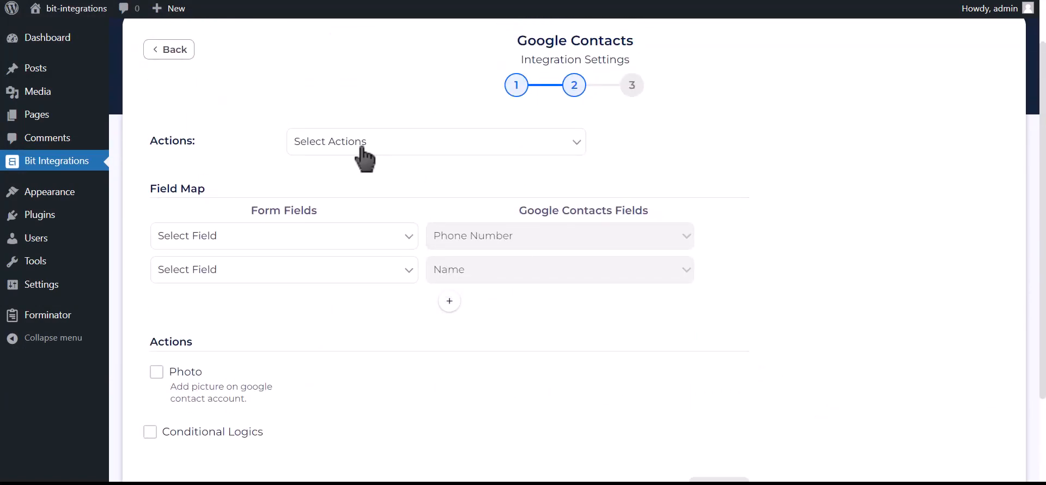
pyautogui.click(416, 145)
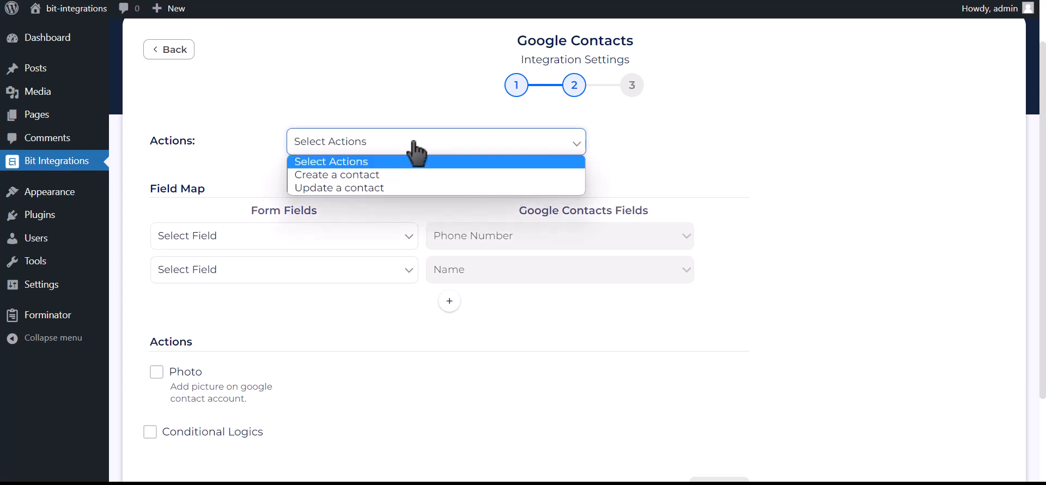
pyautogui.click(397, 175)
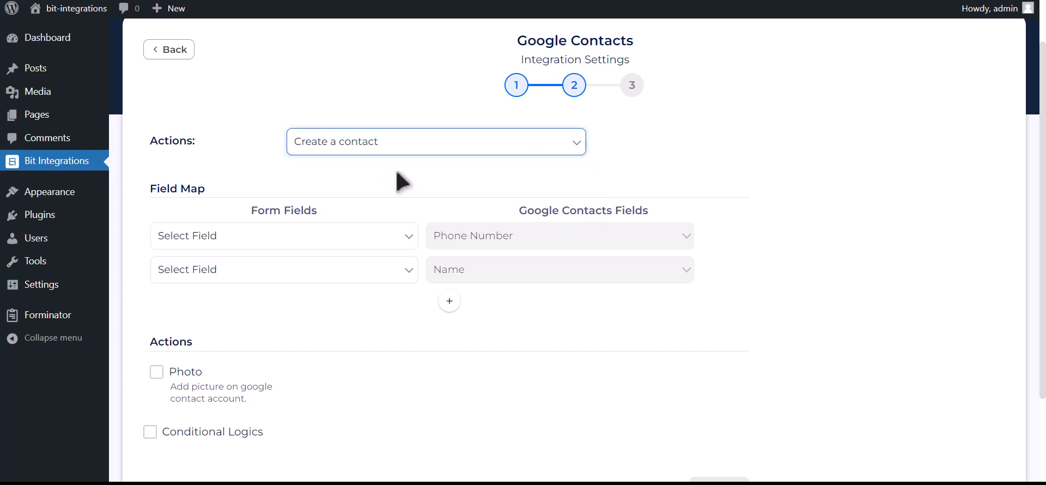
# Step: Map Phone Number-1 to phone, Name-1 to name, and Email Address-1 to email
pyautogui.click(266, 239)
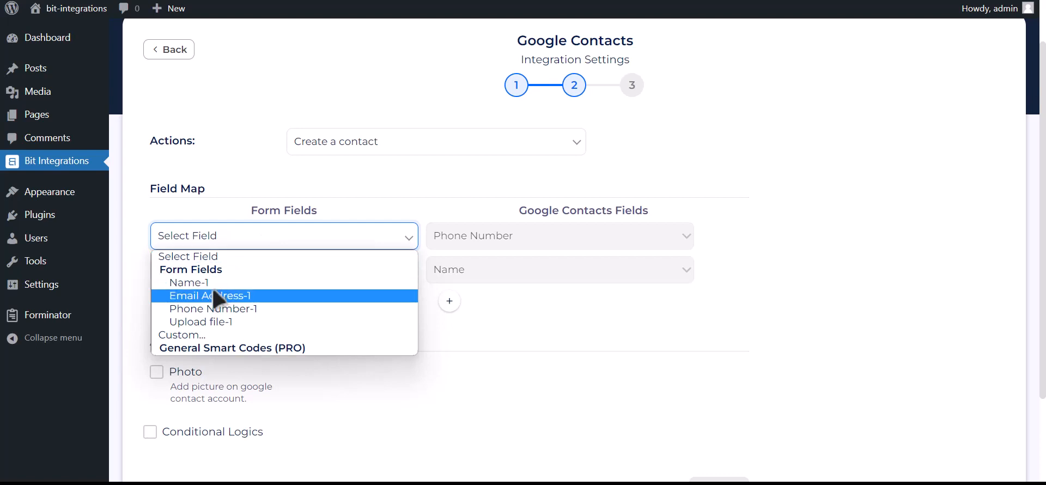
pyautogui.click(256, 313)
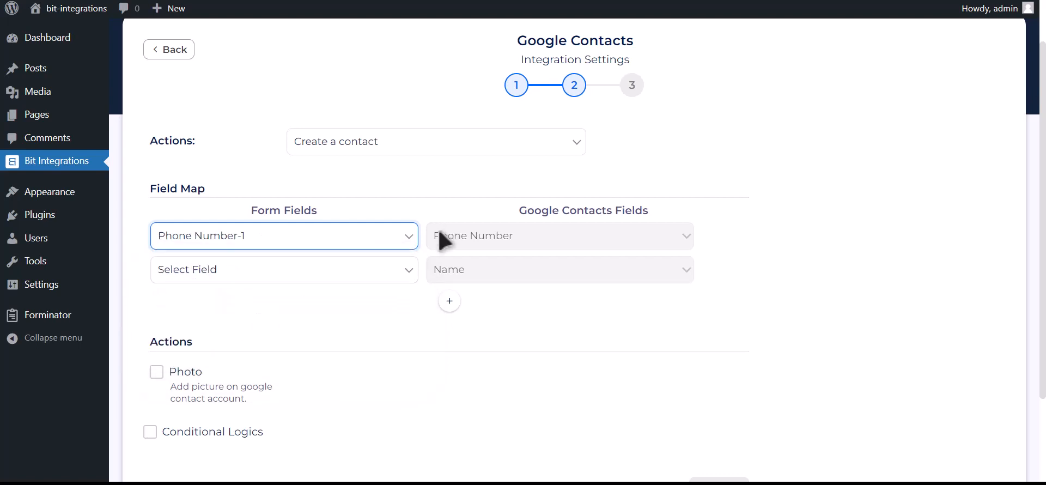
pyautogui.click(345, 273)
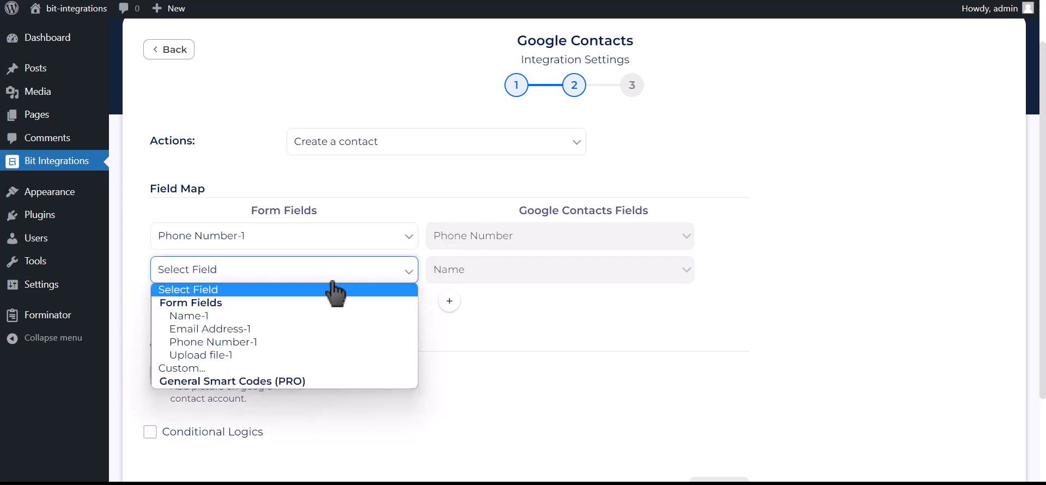
pyautogui.click(270, 314)
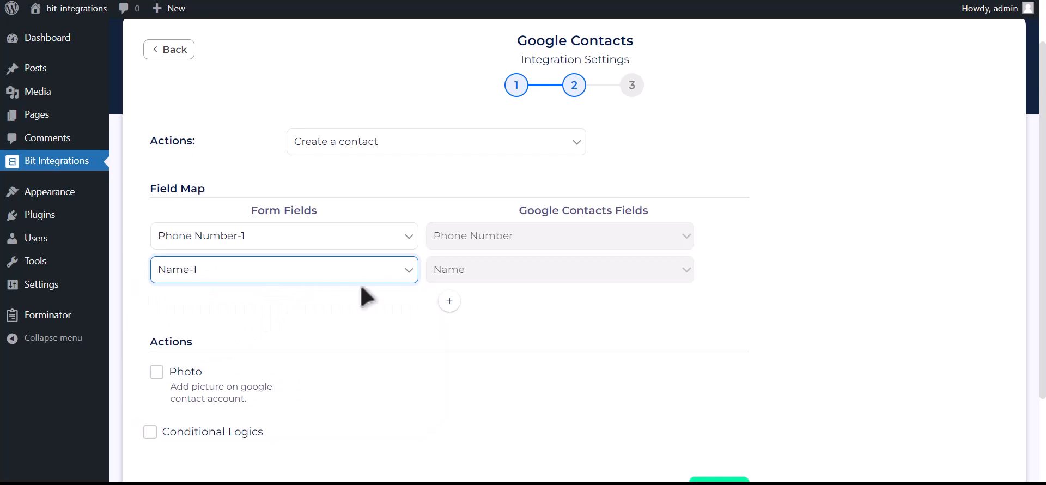
pyautogui.click(449, 301)
pyautogui.click(319, 311)
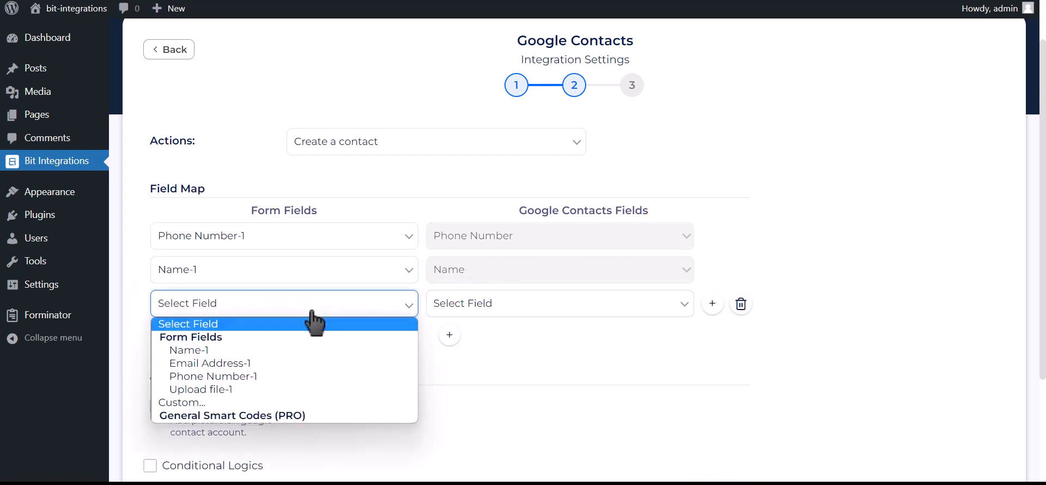
pyautogui.click(252, 364)
pyautogui.click(502, 311)
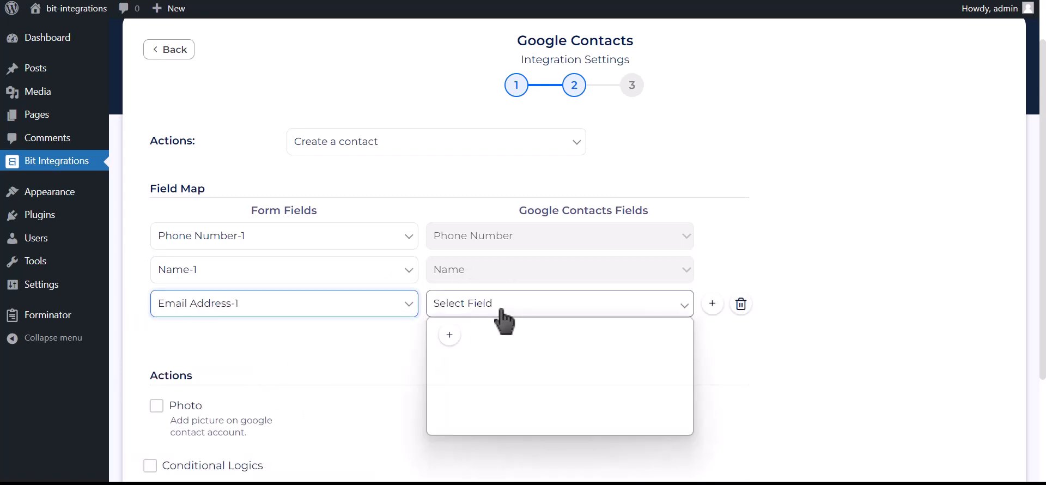
pyautogui.click(459, 404)
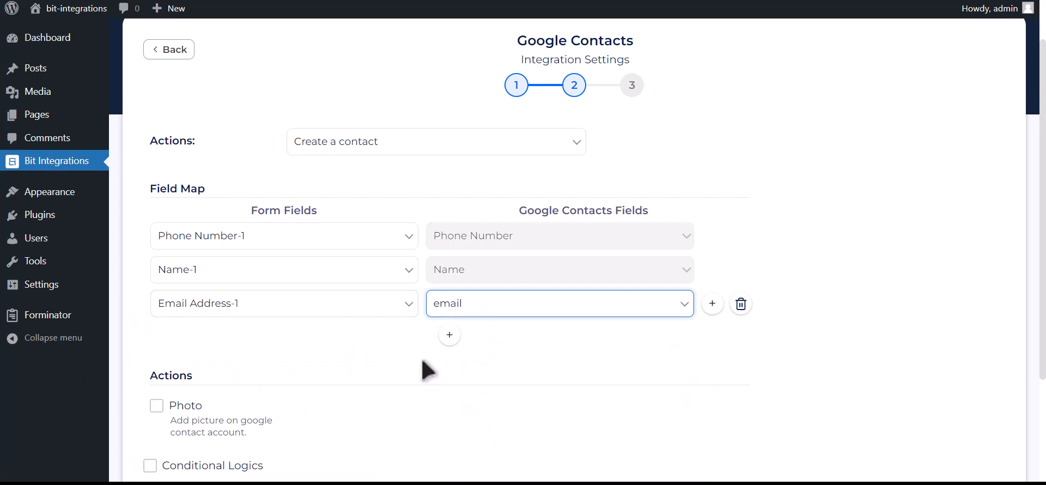
pyautogui.scroll(-2, 425, 366)
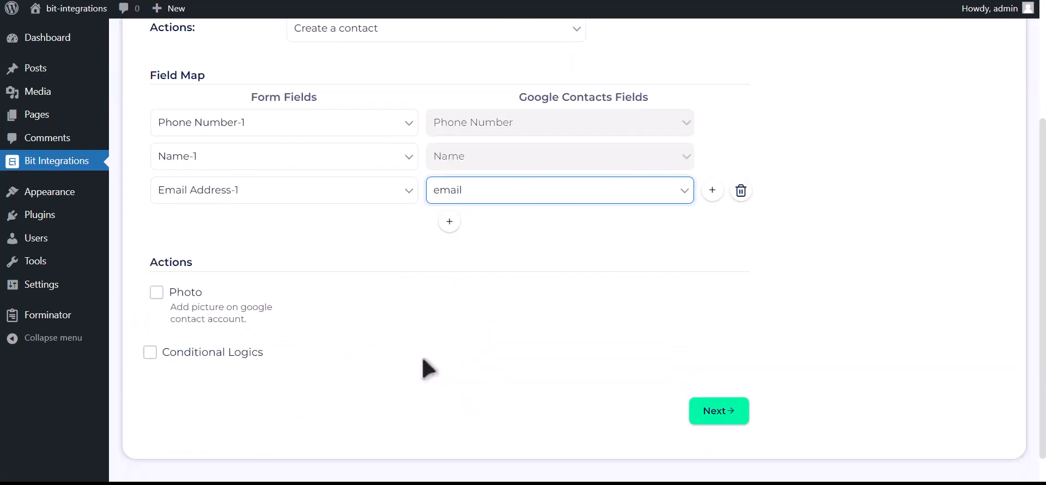
# Step: Enable the contact Photo action using Upload file-1 as the photo source
pyautogui.click(157, 292)
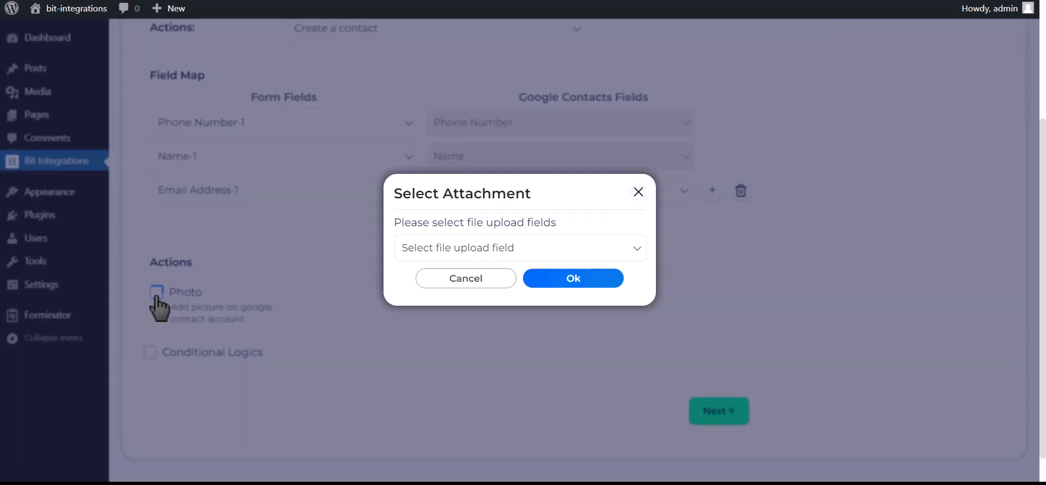
pyautogui.click(517, 252)
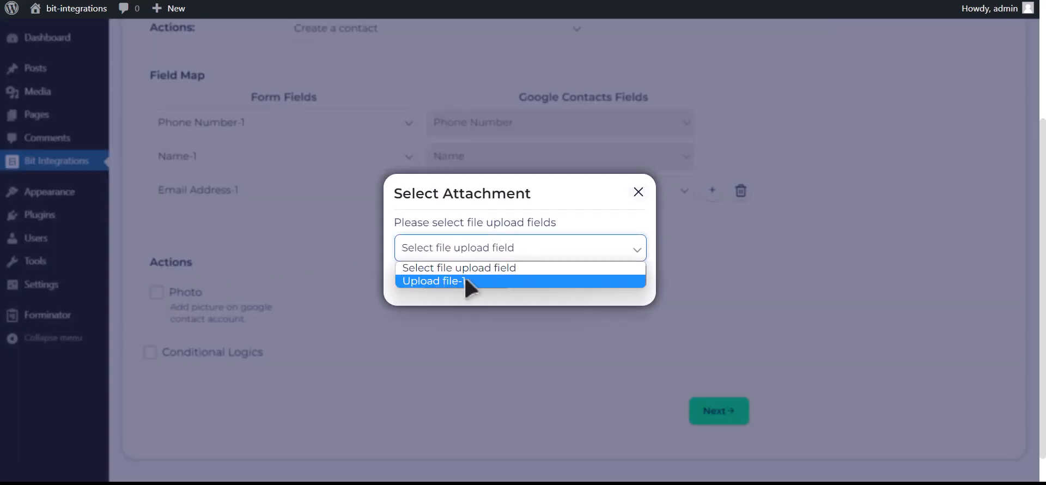
pyautogui.click(463, 281)
pyautogui.click(584, 280)
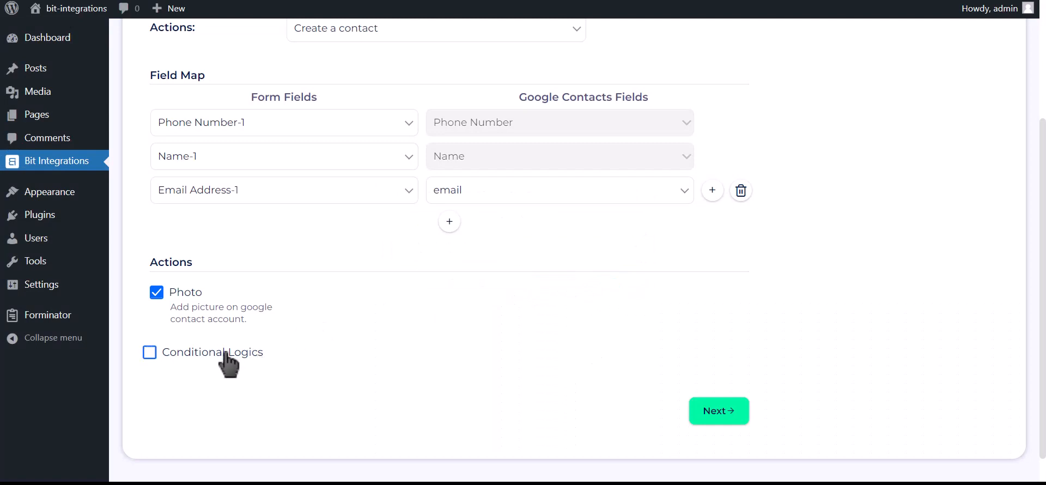
# Step: Leave Conditional Logics off, then advance and Finish & Save the integration
pyautogui.click(224, 353)
pyautogui.scroll(-2, 218, 337)
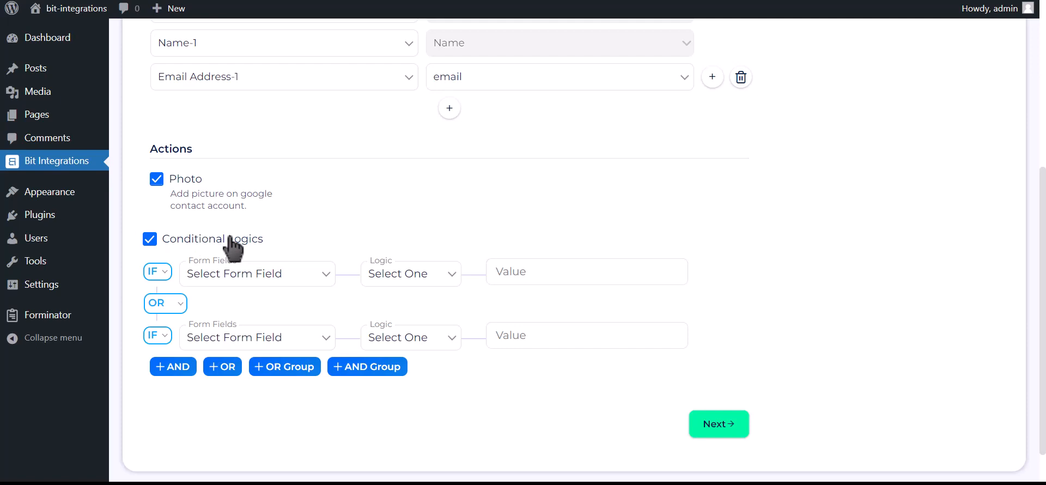
pyautogui.click(233, 246)
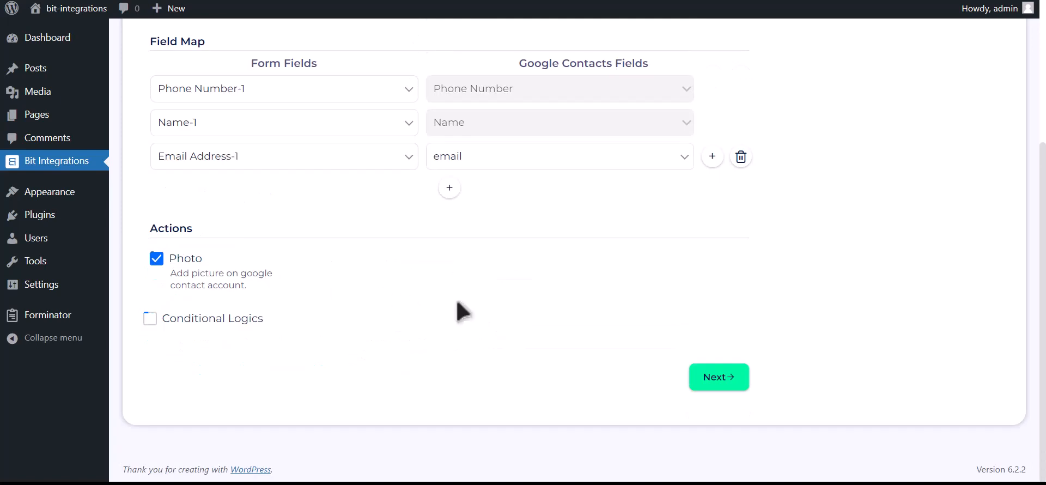
pyautogui.click(727, 384)
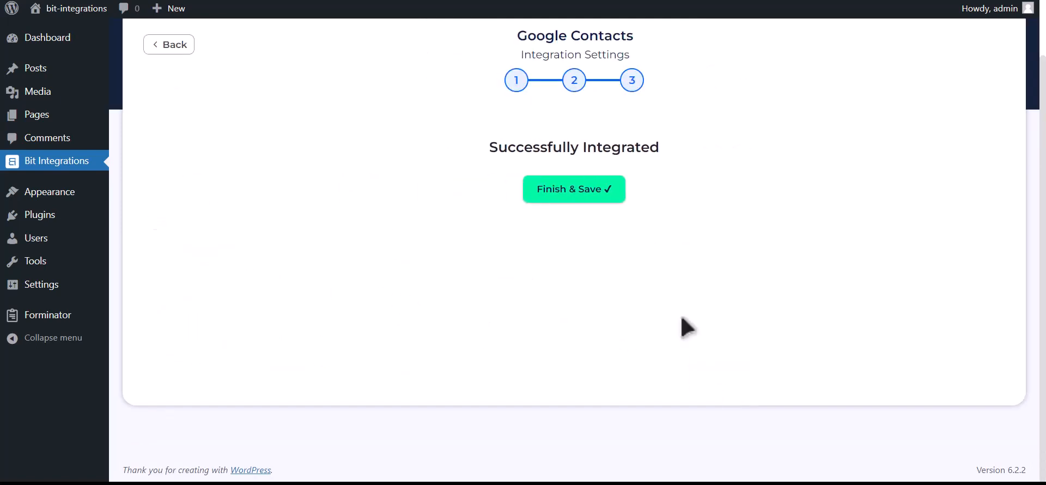
pyautogui.click(582, 196)
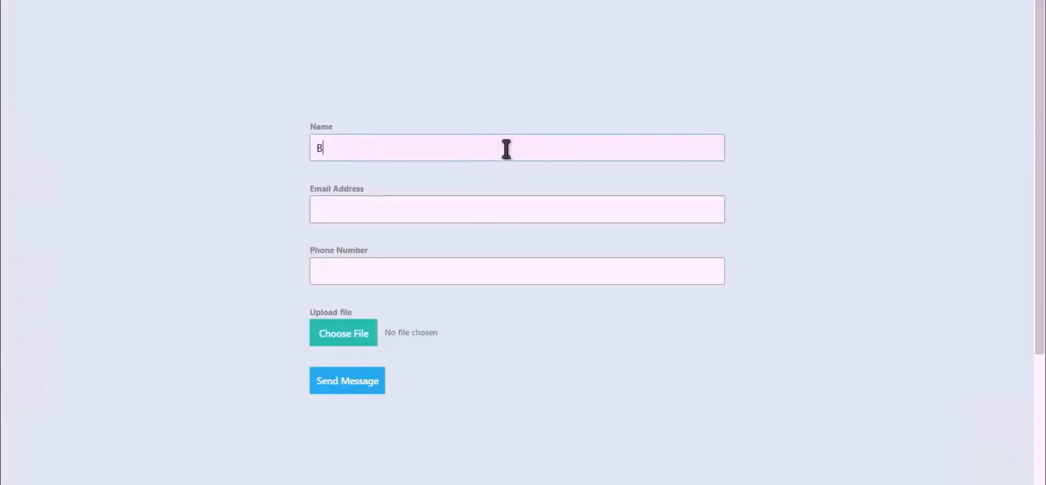
# Step: Enter the name Bit Integrations and a support e-mail, attach the Bit Integrations image, and send
pyautogui.write('Integrations')
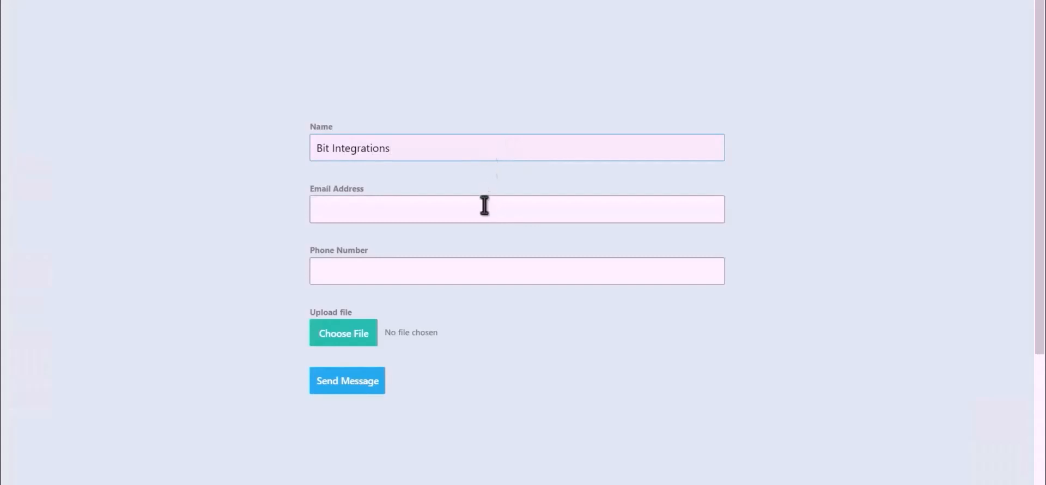
pyautogui.click(507, 208)
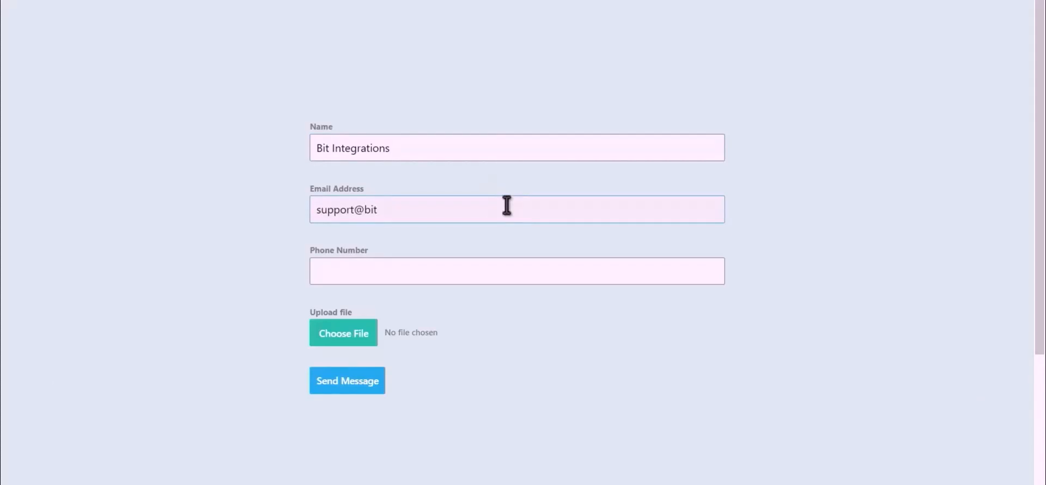
pyautogui.write('444')
pyautogui.write('555666')
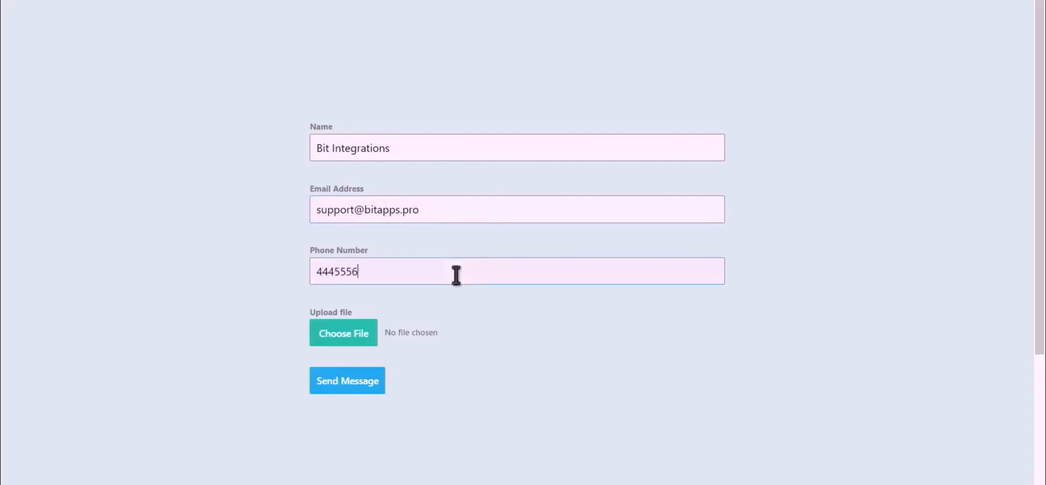
pyautogui.click(329, 342)
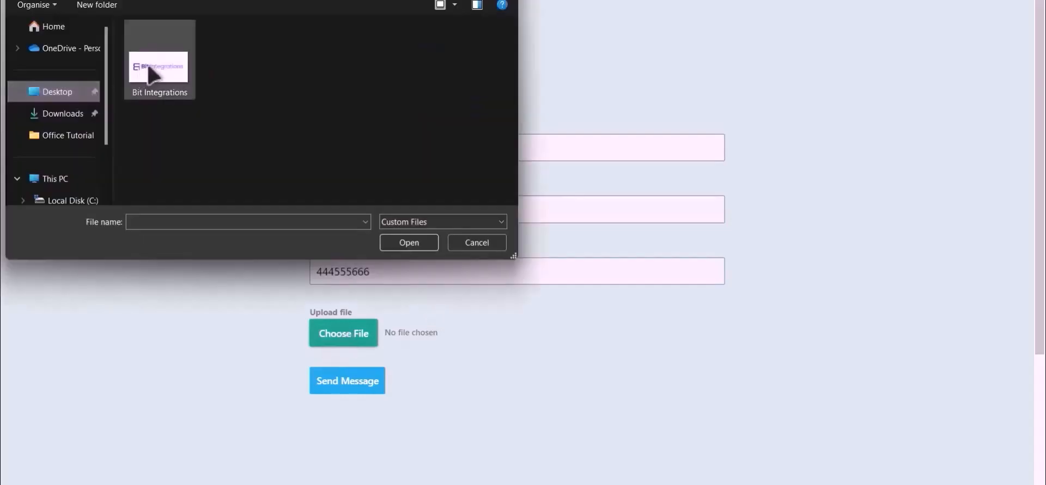
pyautogui.doubleClick(149, 73)
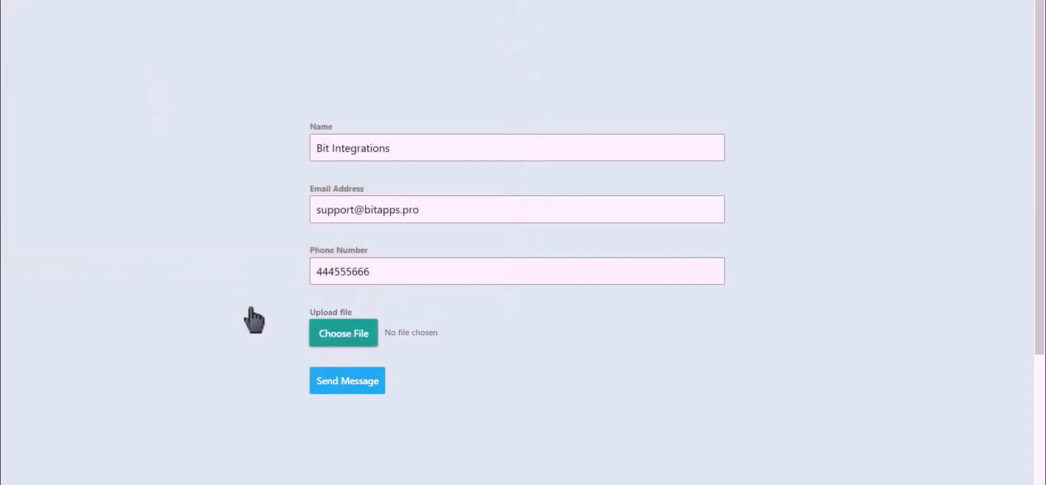
pyautogui.click(346, 385)
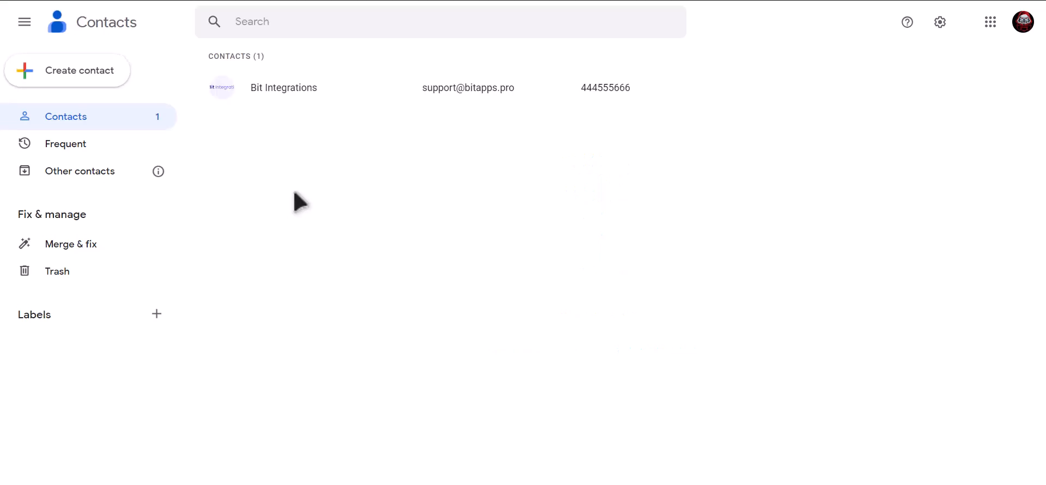
# Step: Open the Bit Integrations contact to view its photo, e-mail and phone number
pyautogui.click(330, 88)
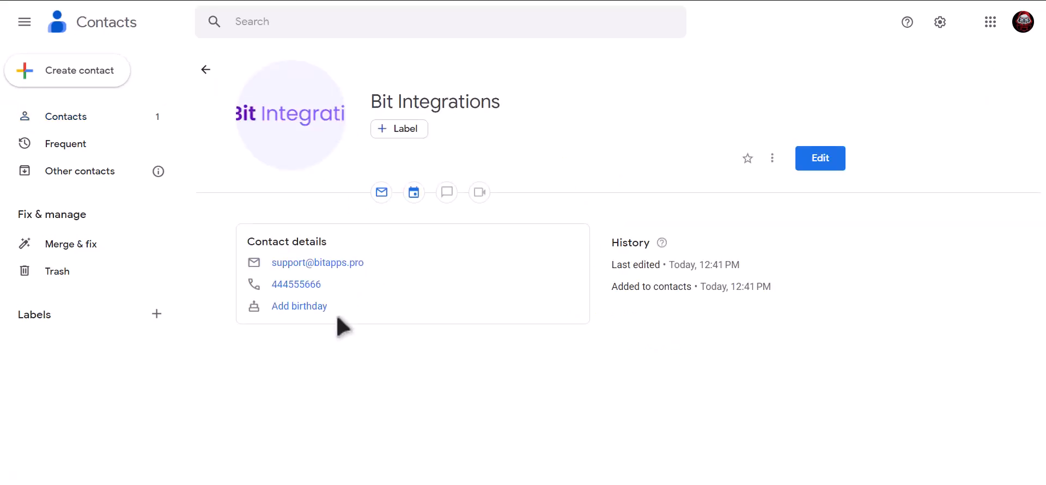